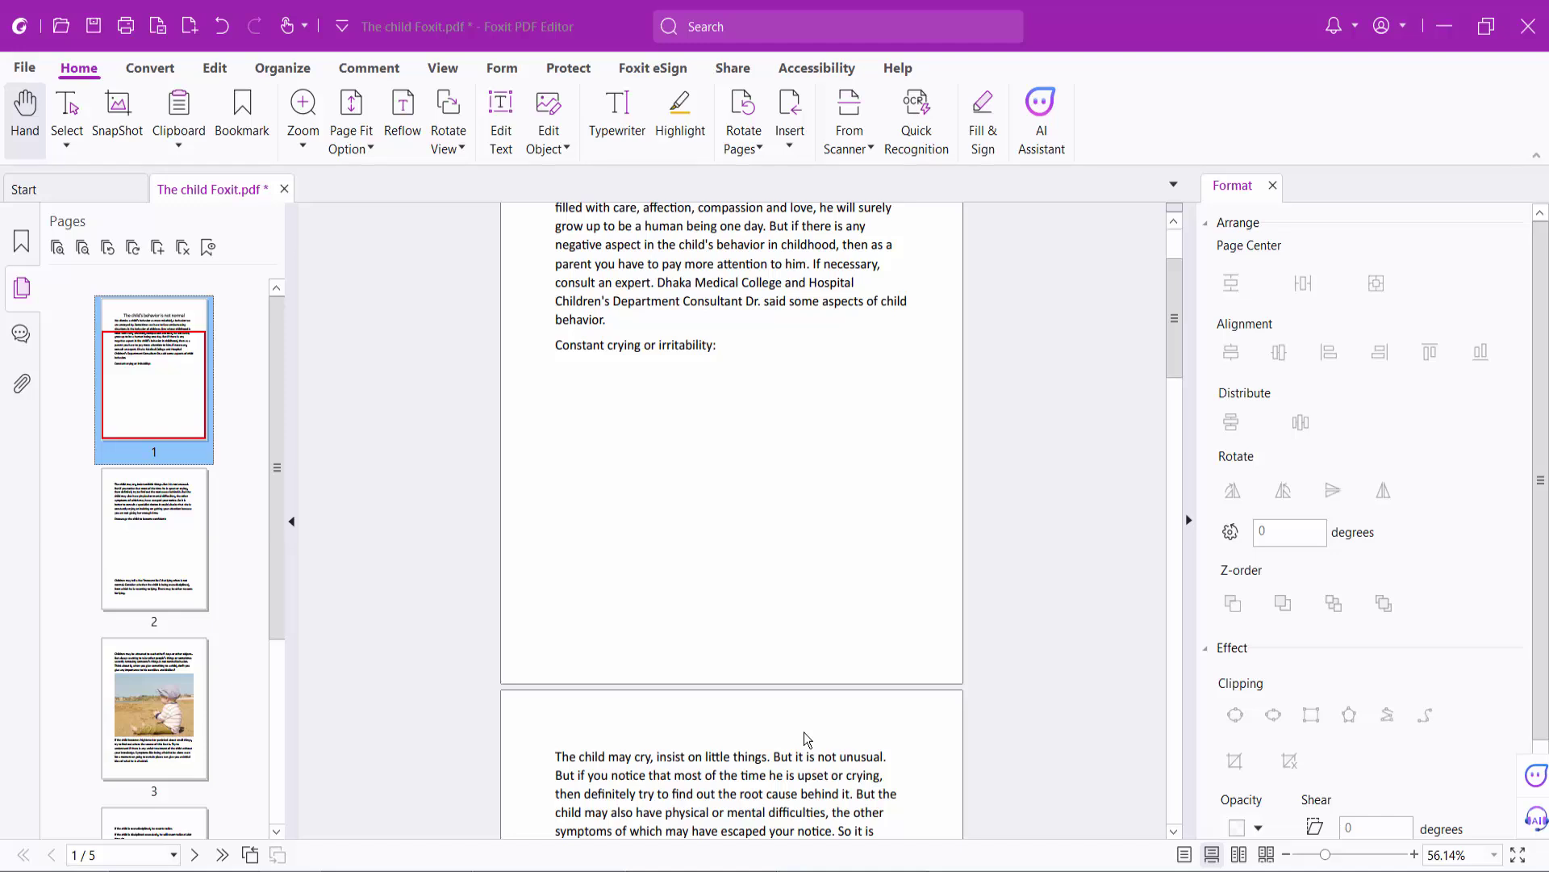
# Insert the corn photo onto page 1 using Edit > Add Images > Image From File
pyautogui.click(776, 471)
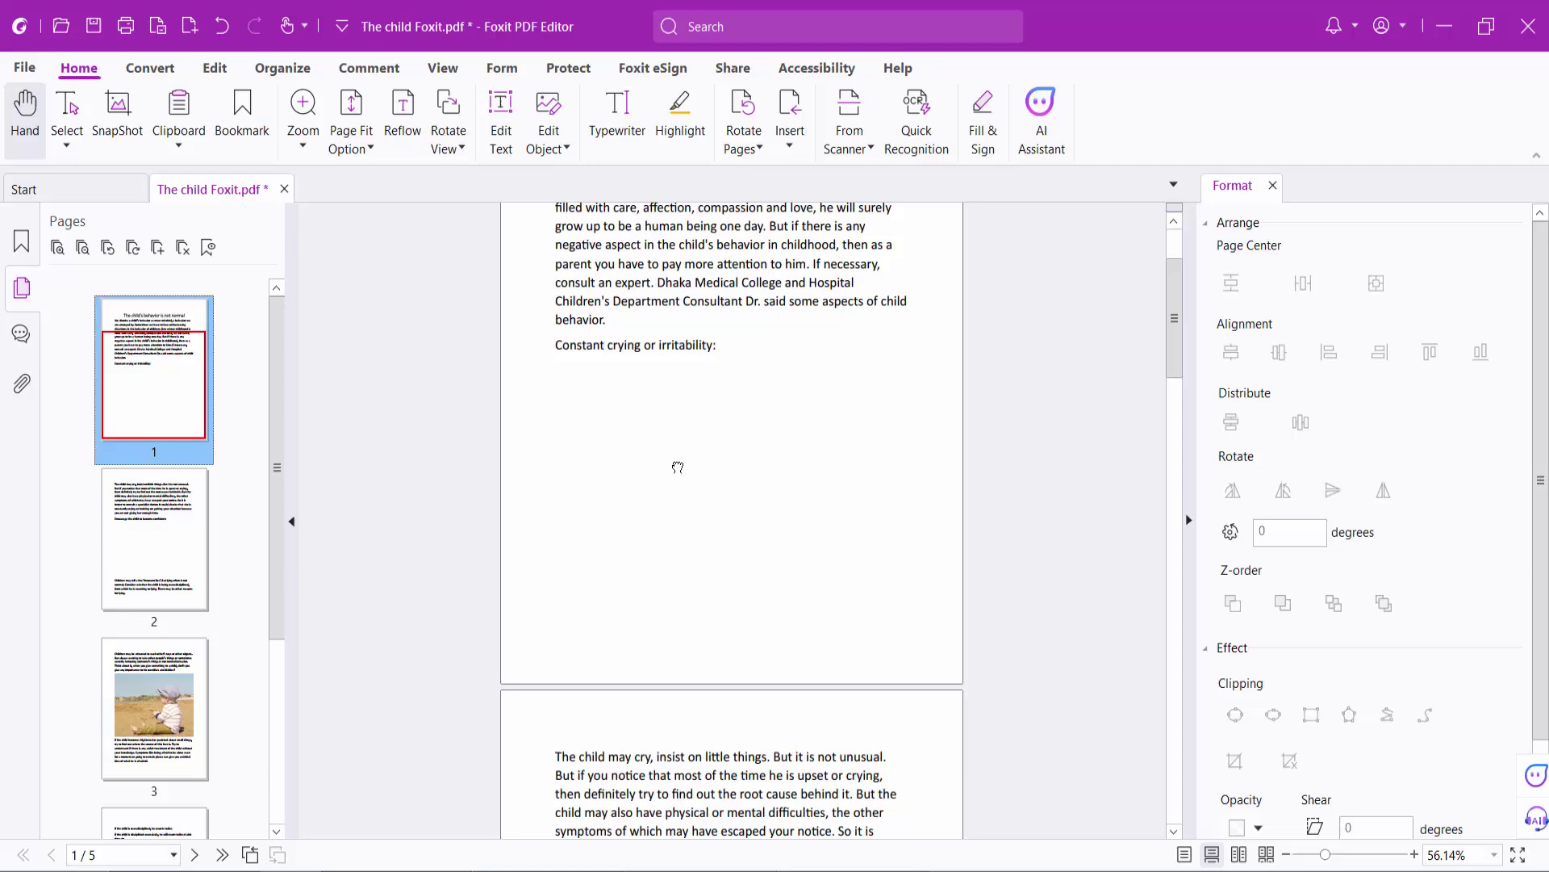
pyautogui.scroll(-1, 708, 480)
pyautogui.scroll(2, 662, 460)
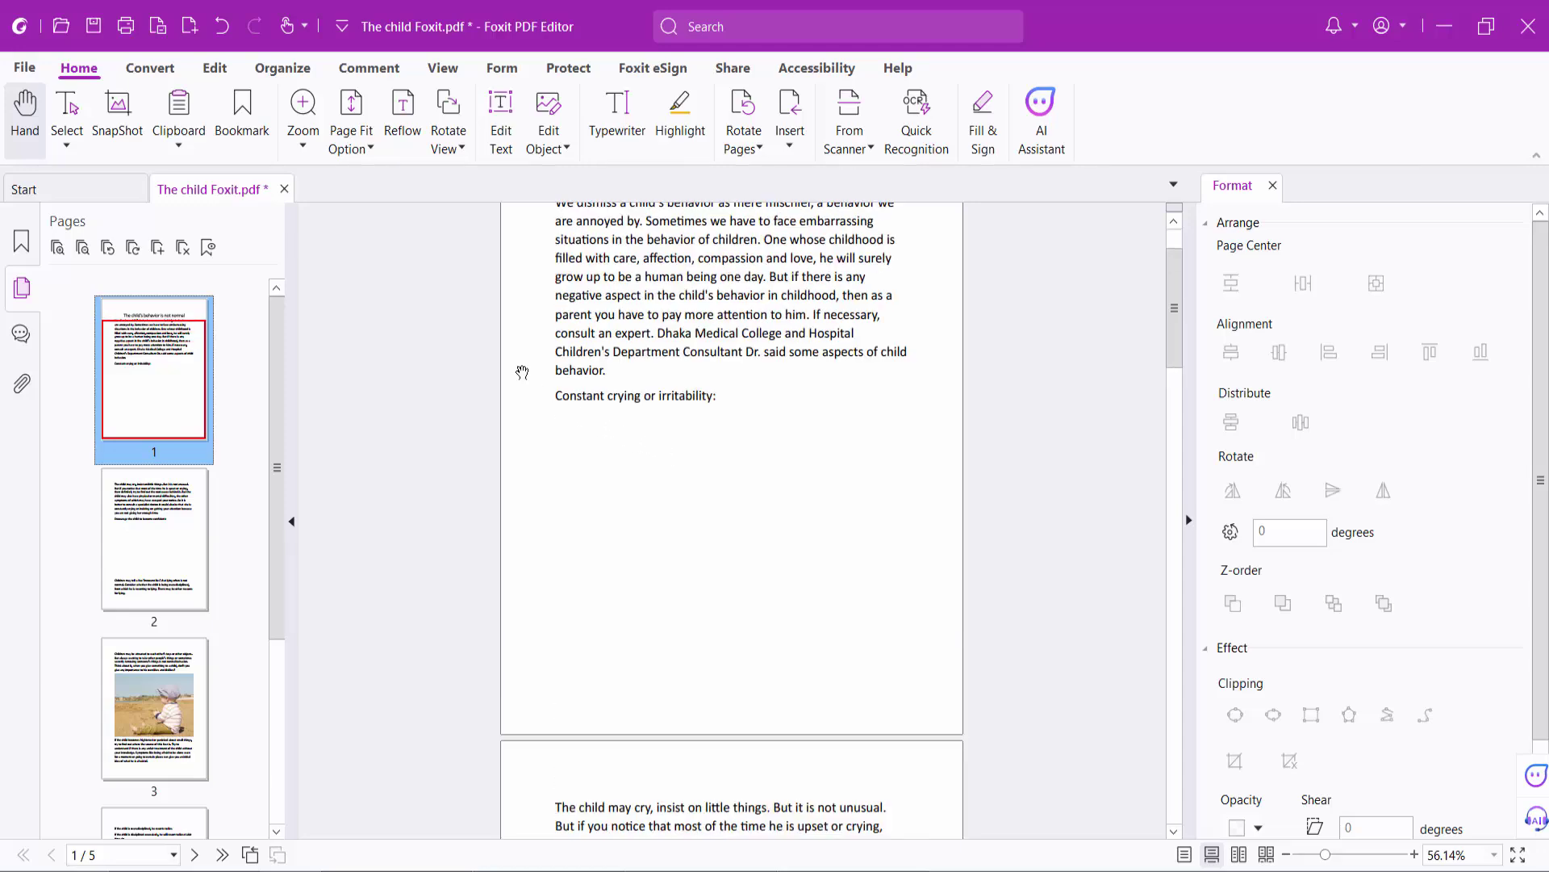
pyautogui.click(212, 71)
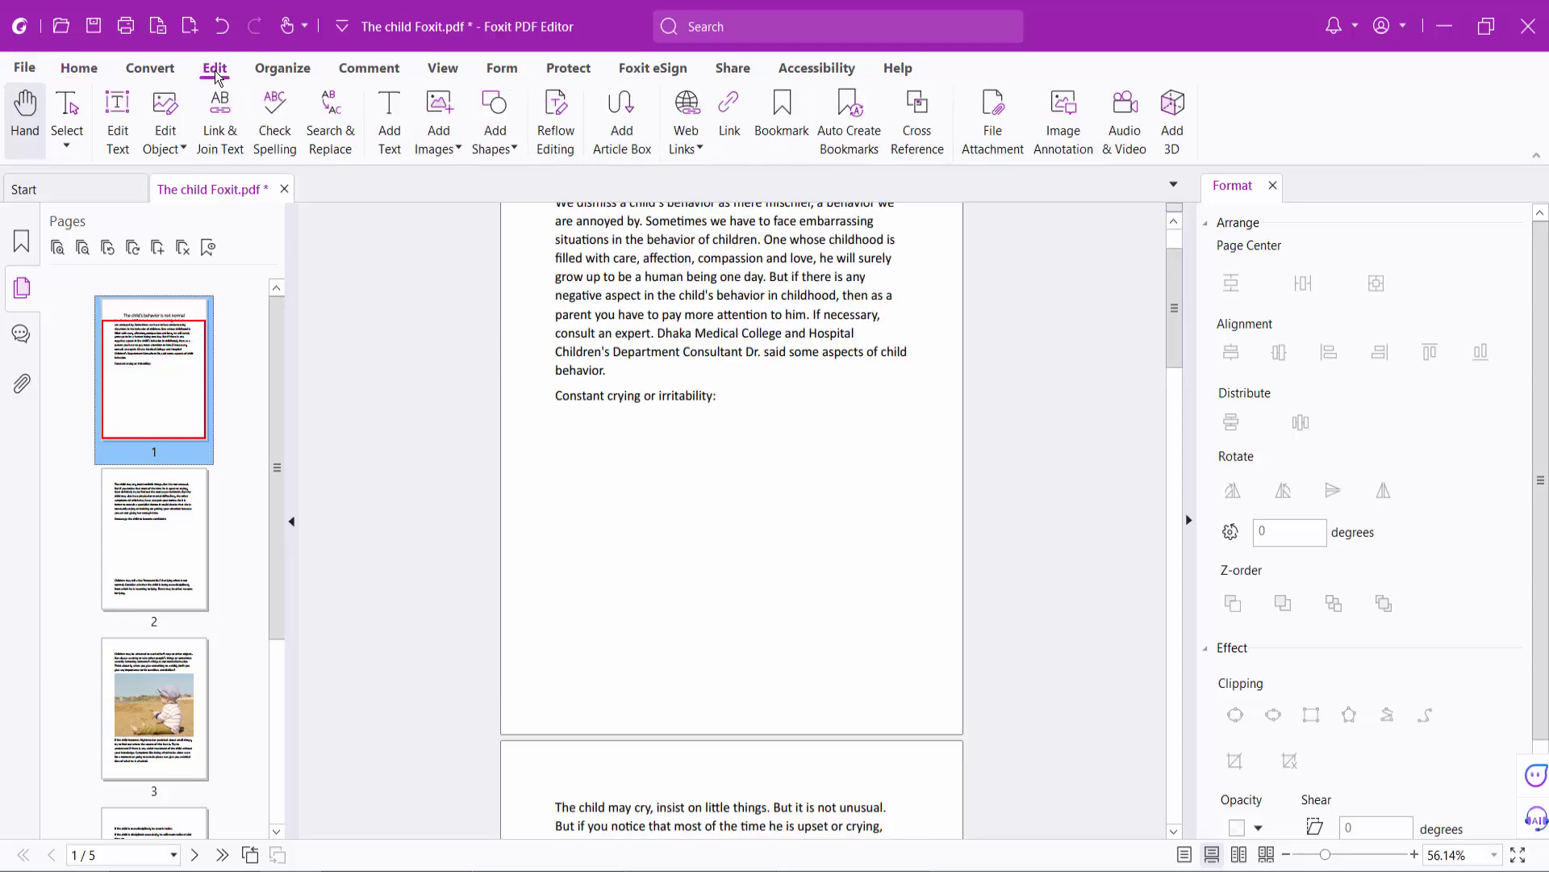
pyautogui.click(457, 152)
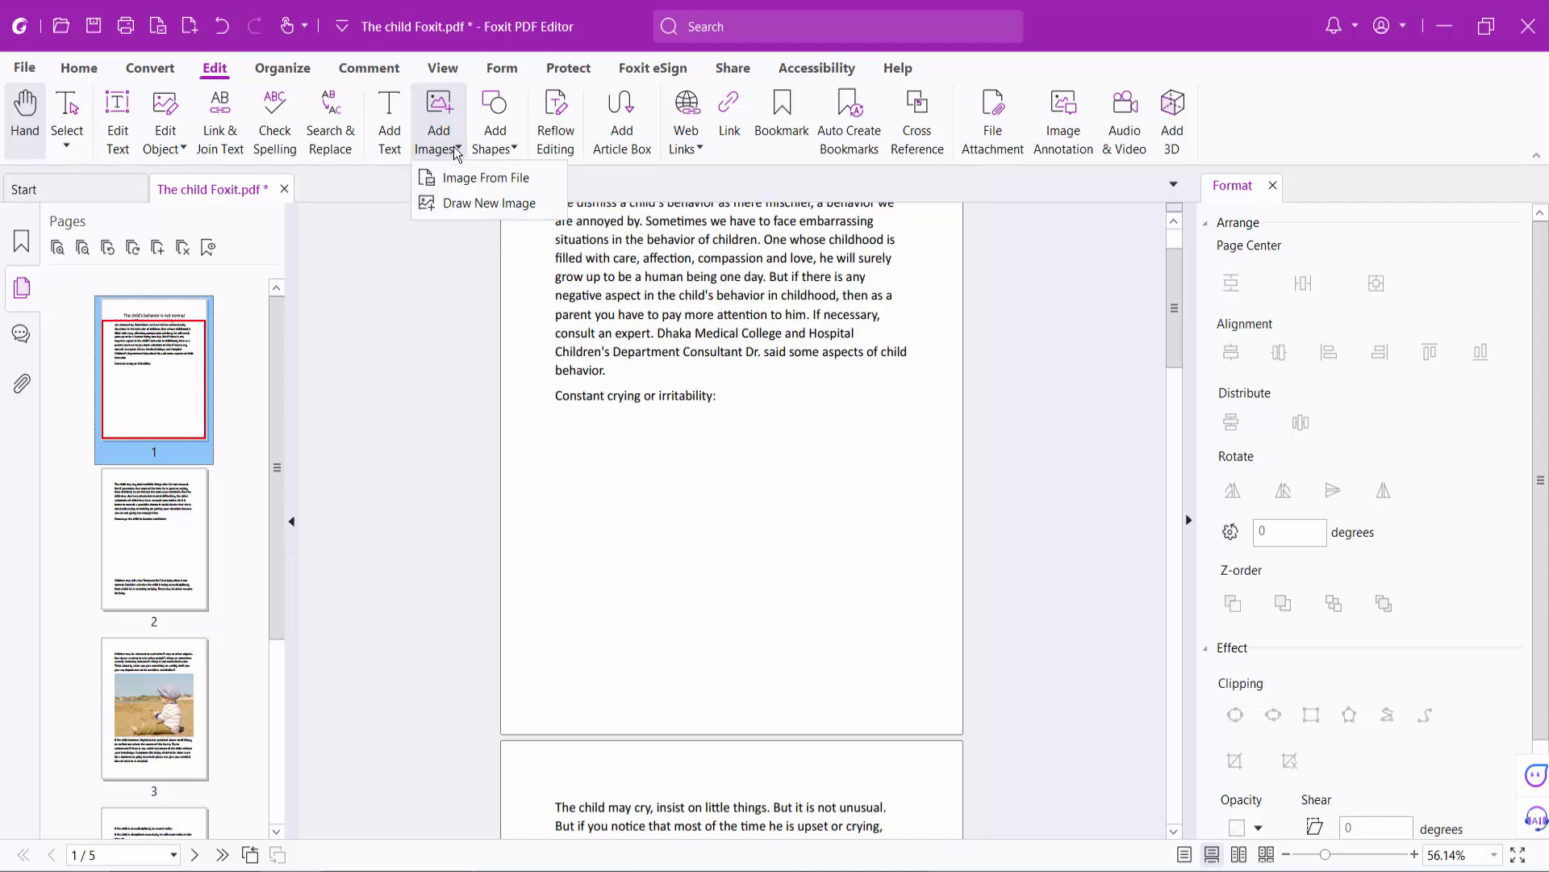
pyautogui.click(502, 177)
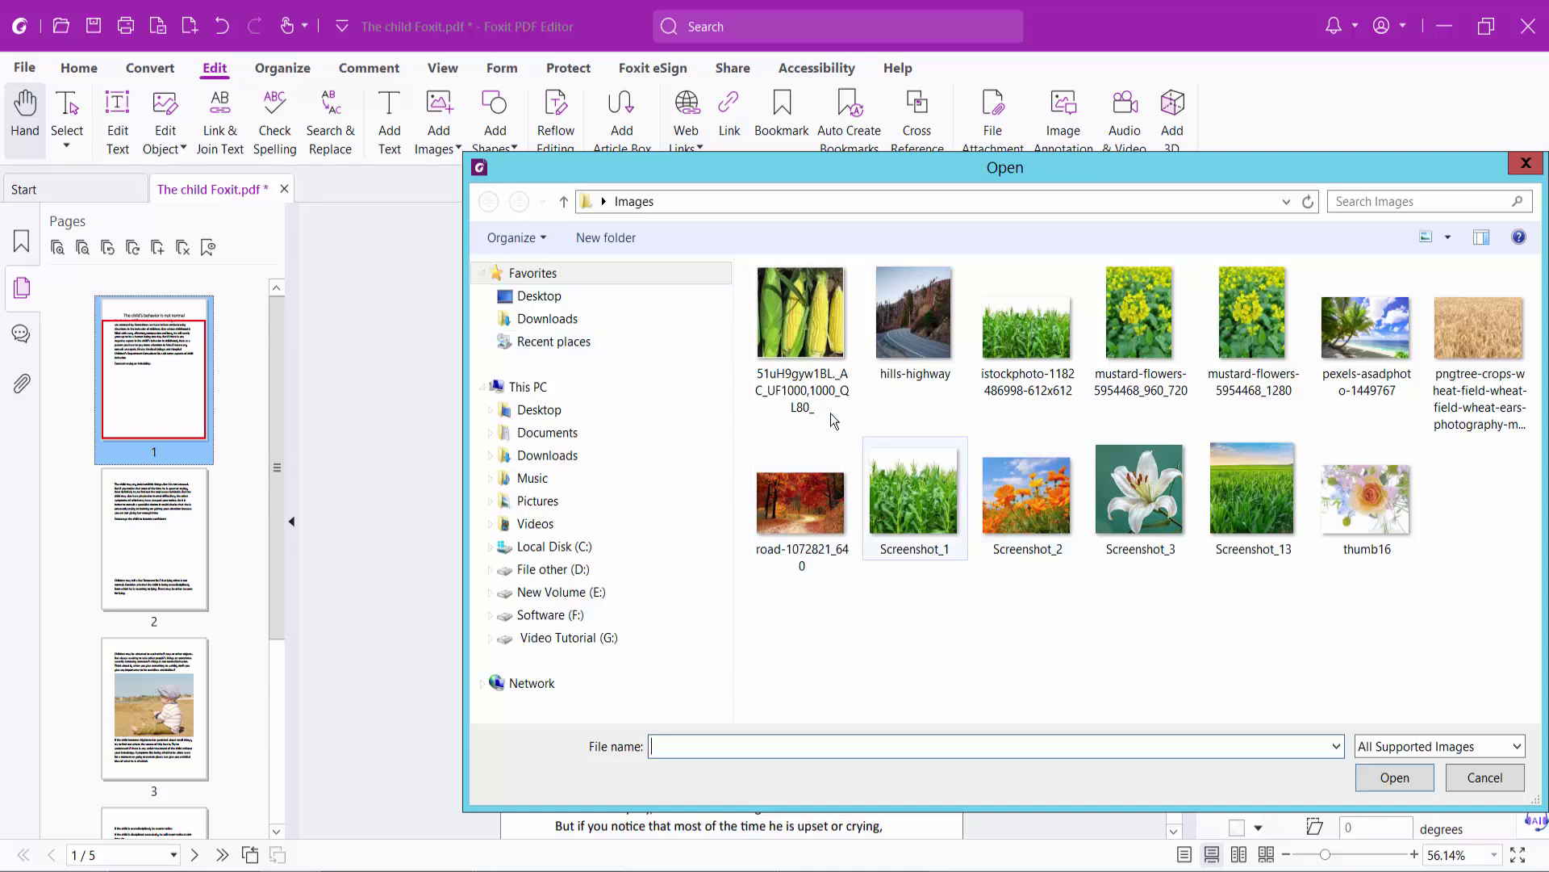
pyautogui.click(806, 326)
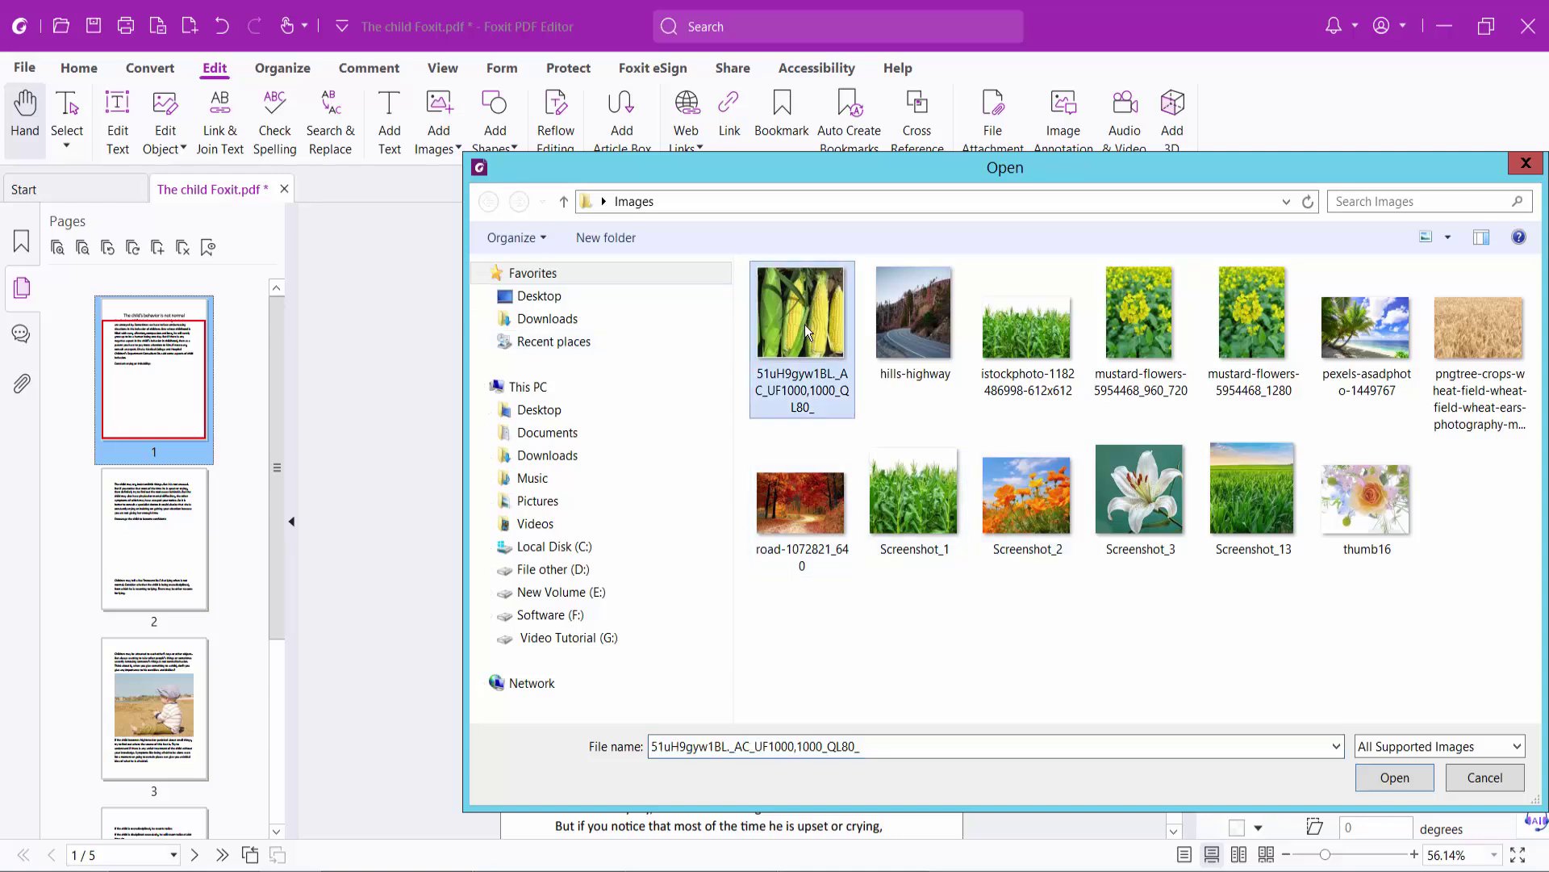
pyautogui.click(1394, 777)
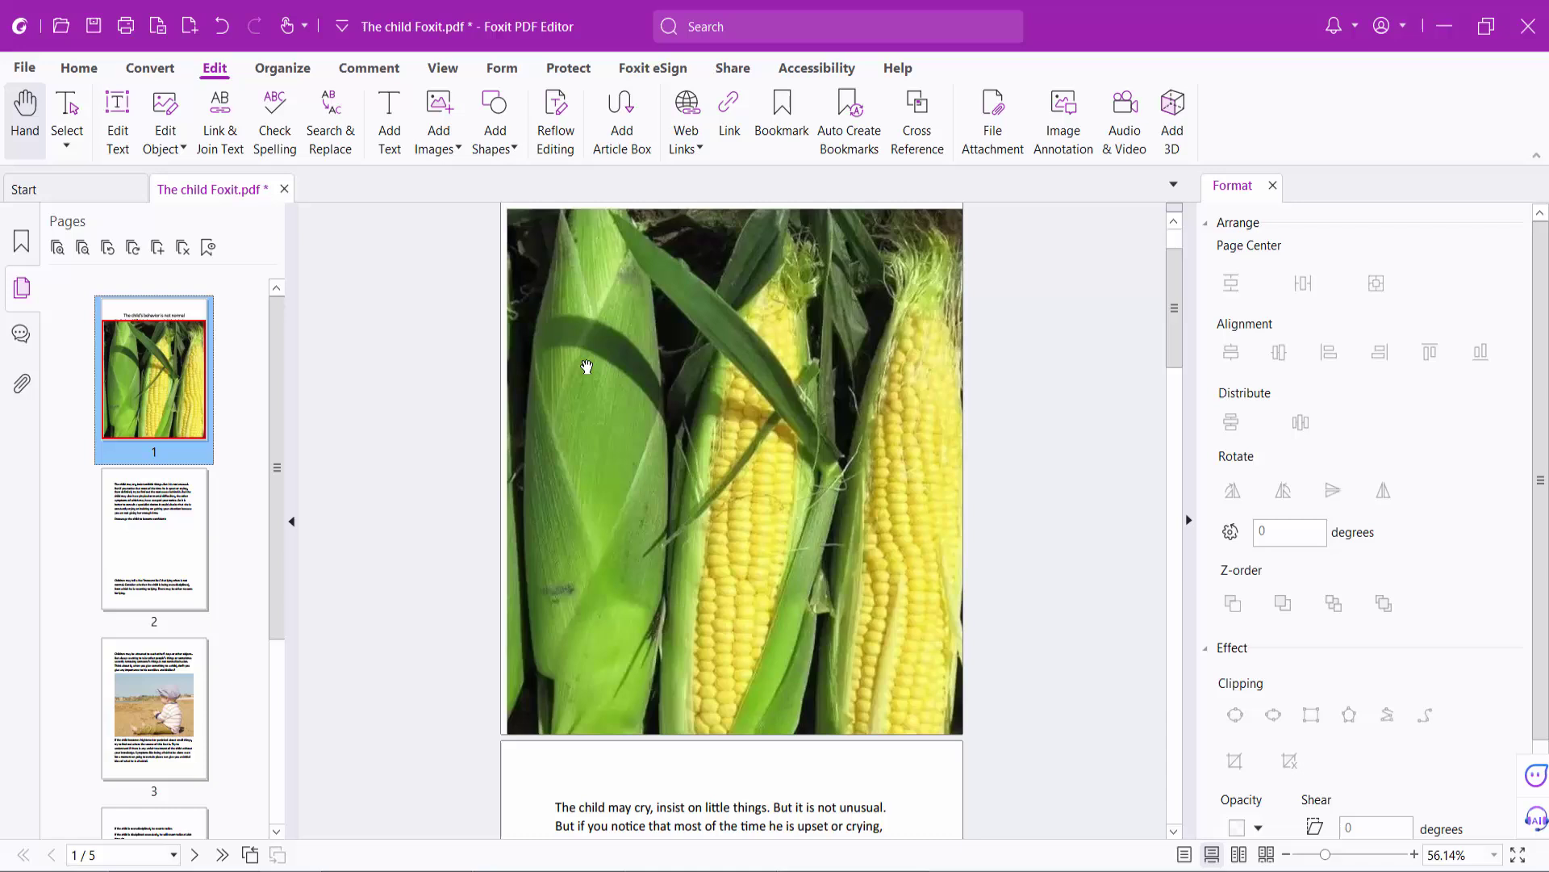
# Limit editing to images, then shrink the corn photo and move it under 'Constant crying or irritability:'
pyautogui.click(183, 150)
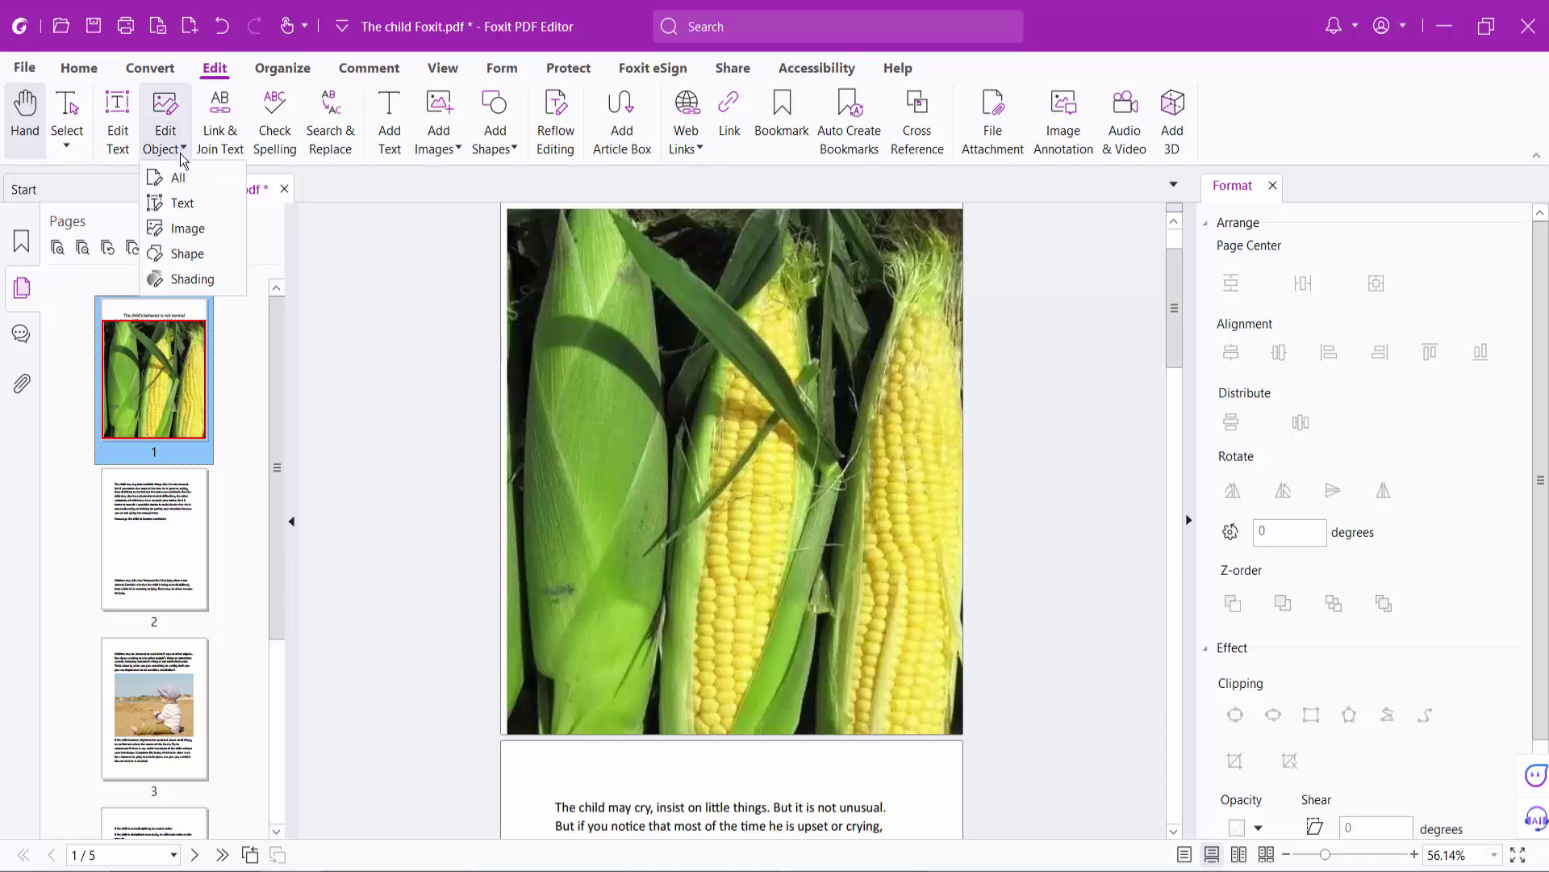
pyautogui.click(185, 227)
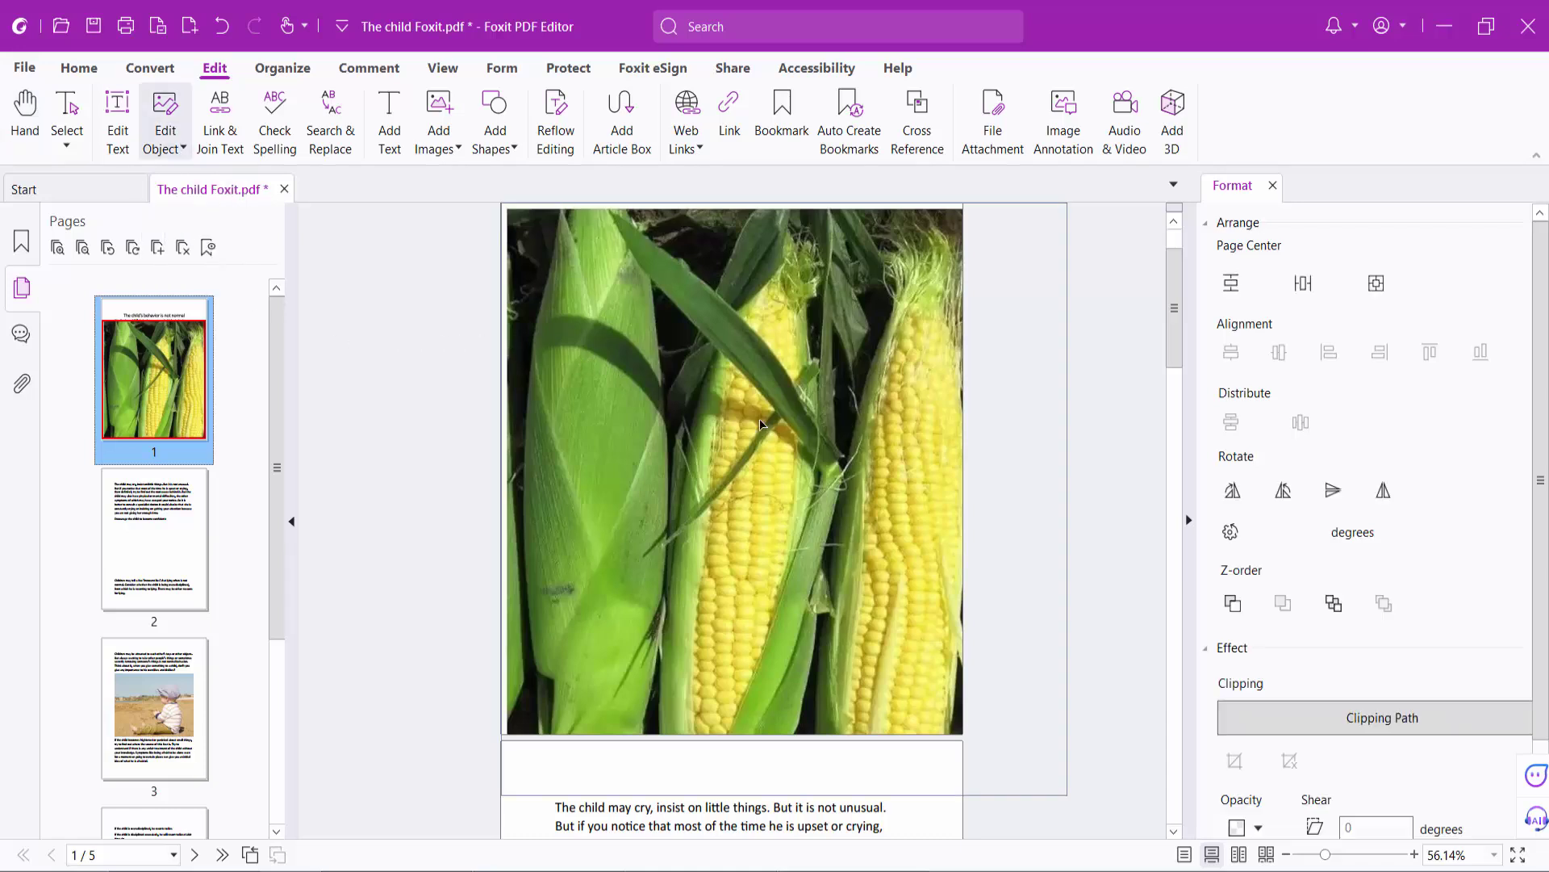
pyautogui.click(805, 420)
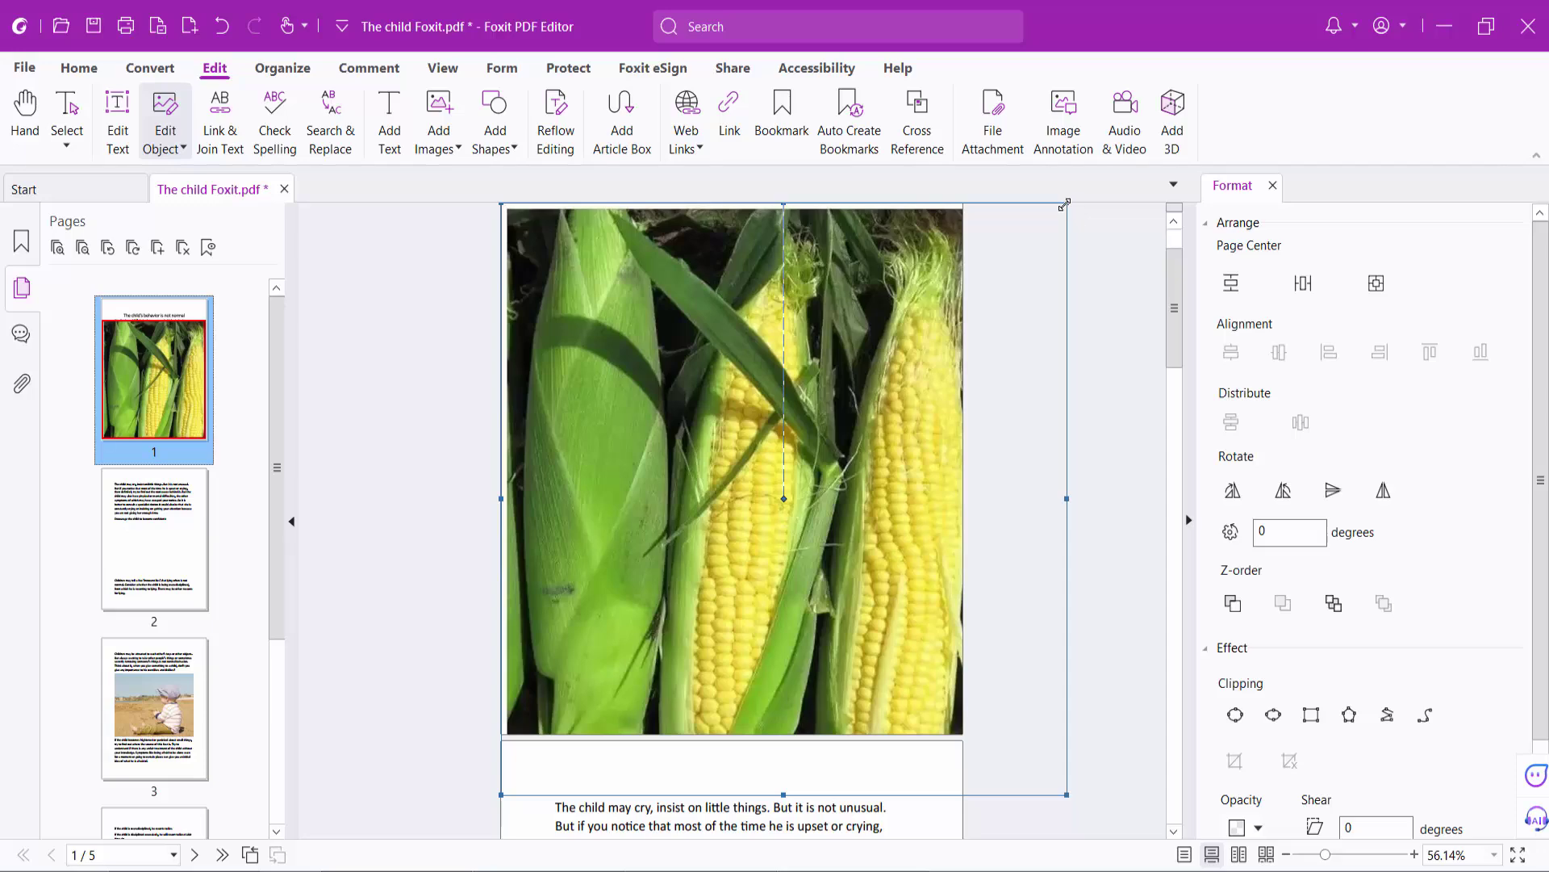
pyautogui.moveTo(1066, 204)
pyautogui.mouseDown()
pyautogui.moveTo(788, 429)
pyautogui.moveTo(815, 429)
pyautogui.mouseUp()
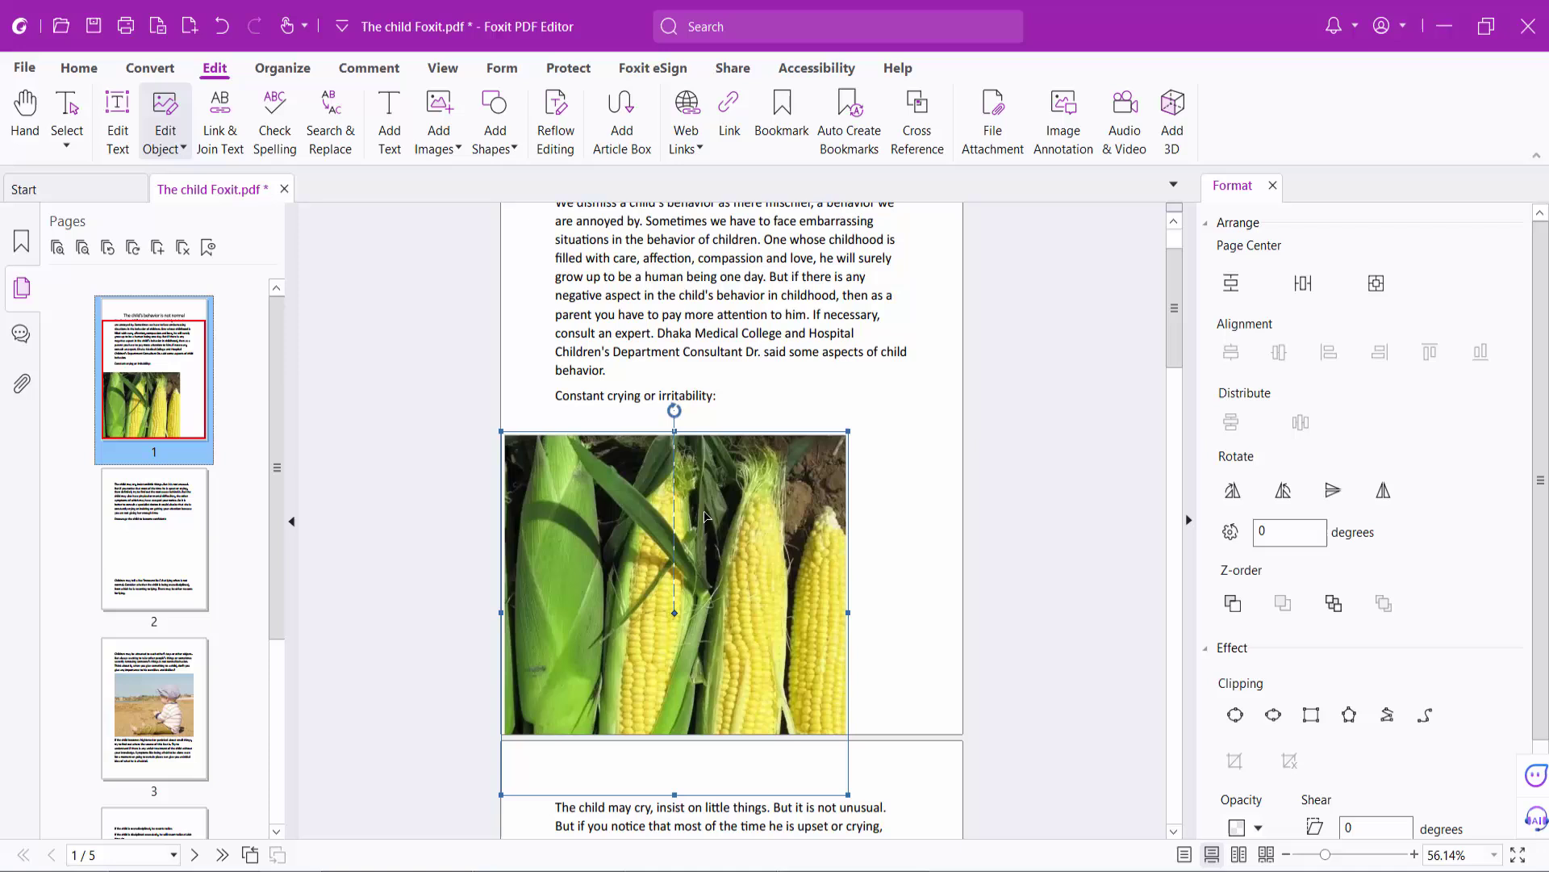
pyautogui.moveTo(502, 432); pyautogui.dragTo(539, 471)
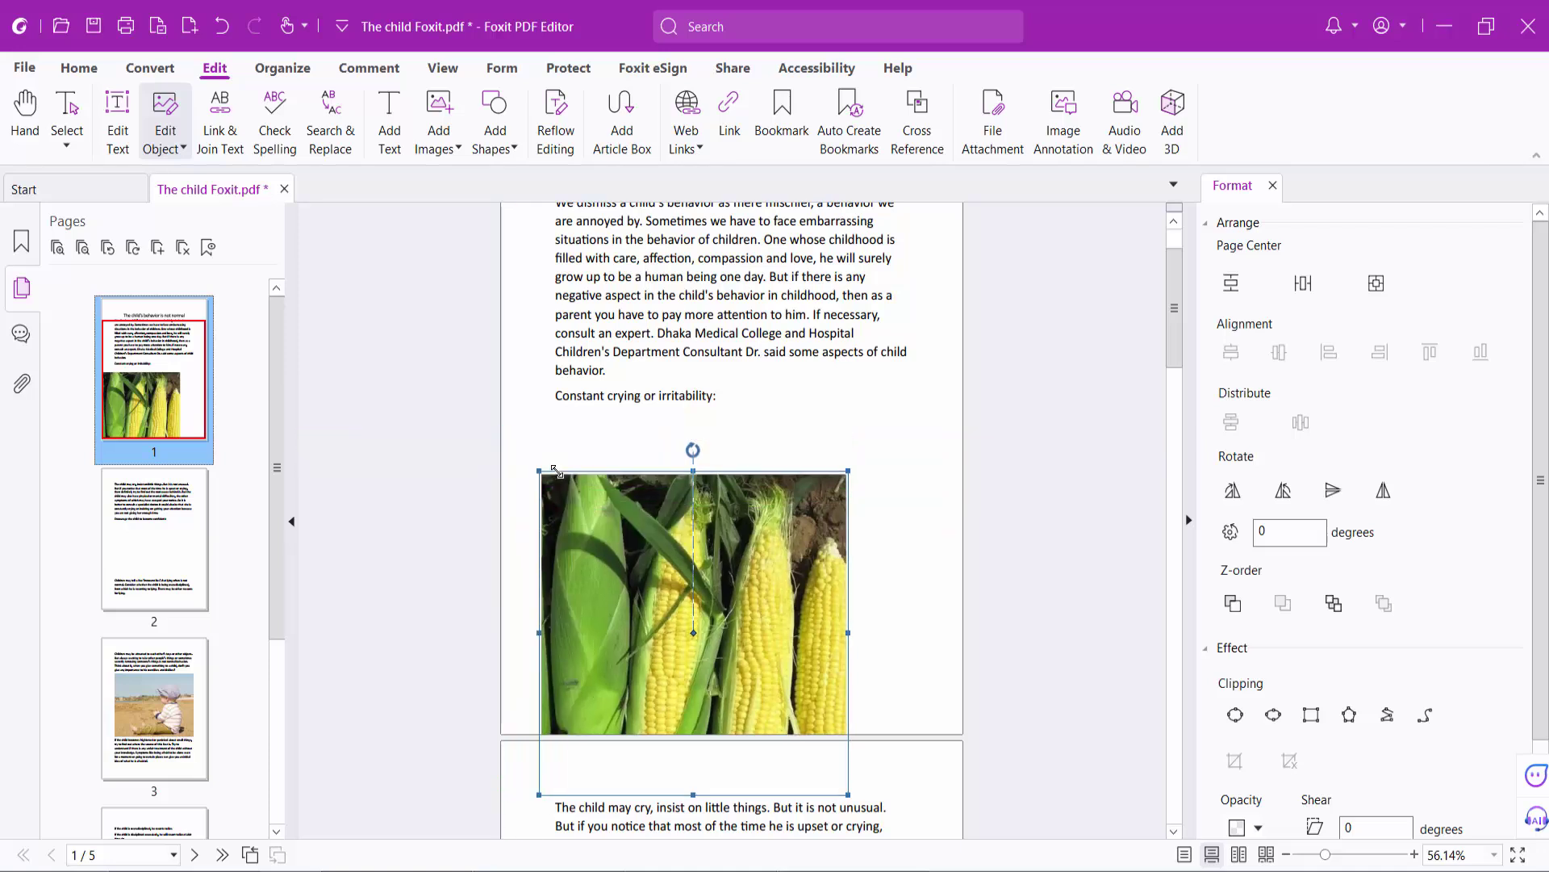
pyautogui.moveTo(688, 551); pyautogui.dragTo(688, 514)
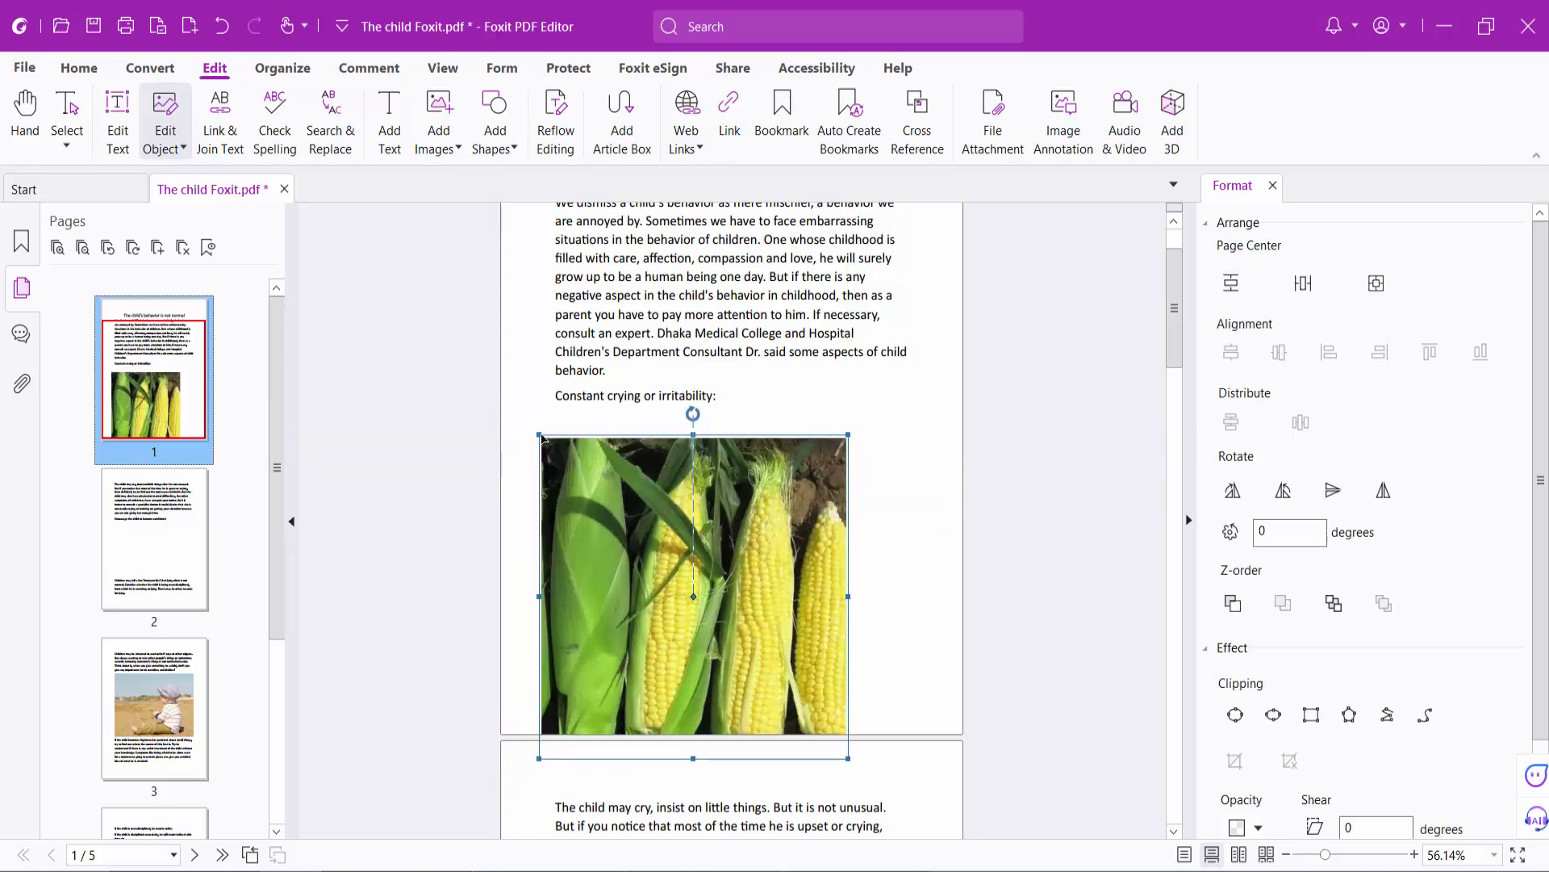
pyautogui.moveTo(542, 438); pyautogui.dragTo(578, 474)
pyautogui.moveTo(763, 570); pyautogui.dragTo(765, 481)
# Centre the corn photo horizontally on the page and shrink it slightly
pyautogui.rightClick(765, 481)
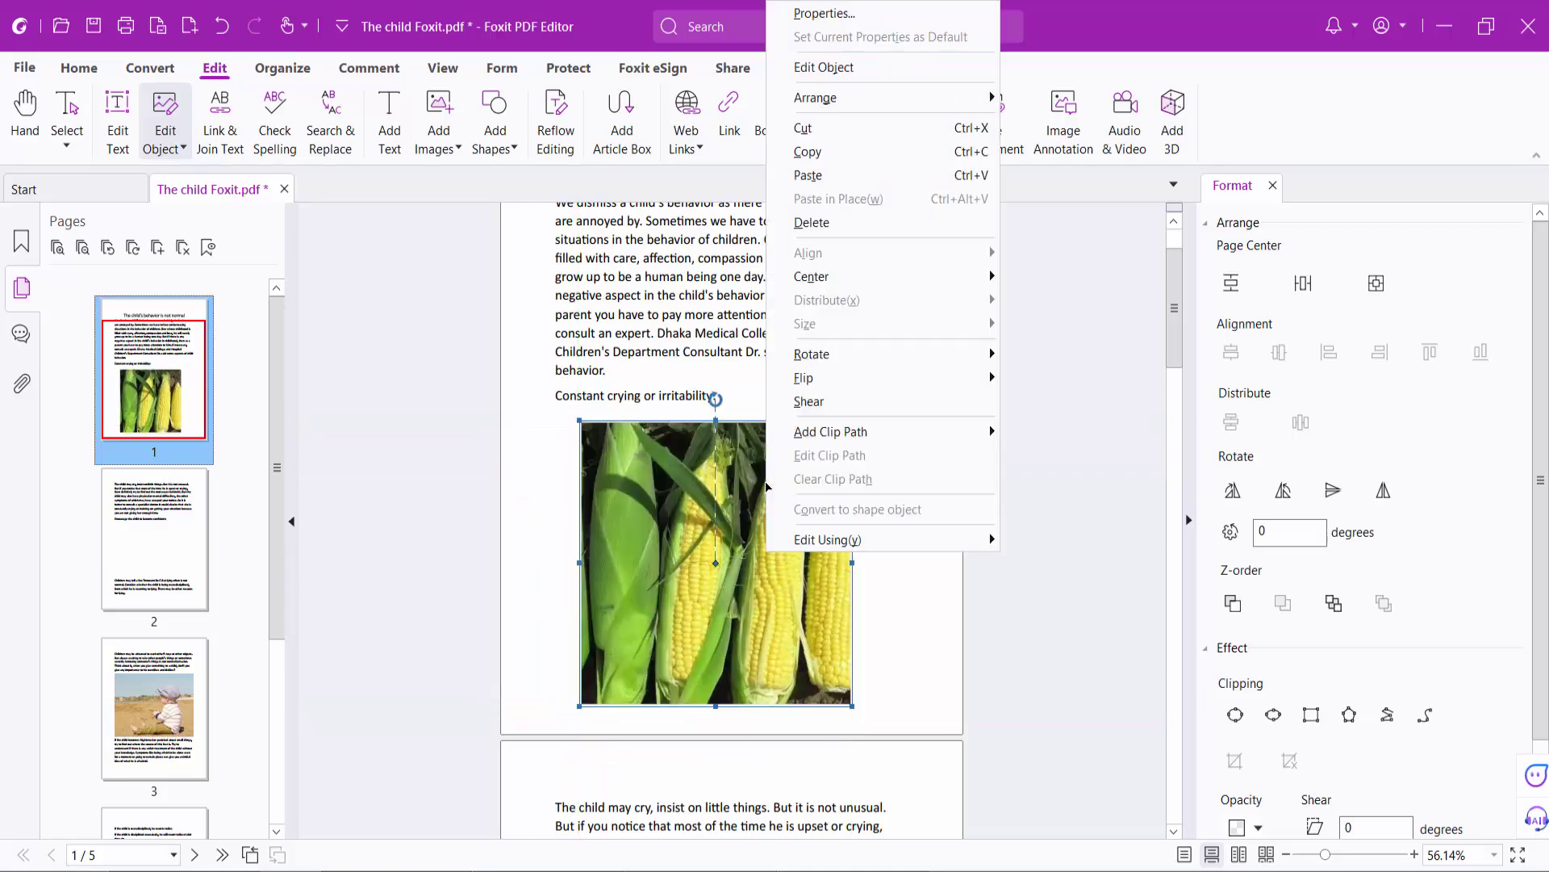
pyautogui.moveTo(884, 276)
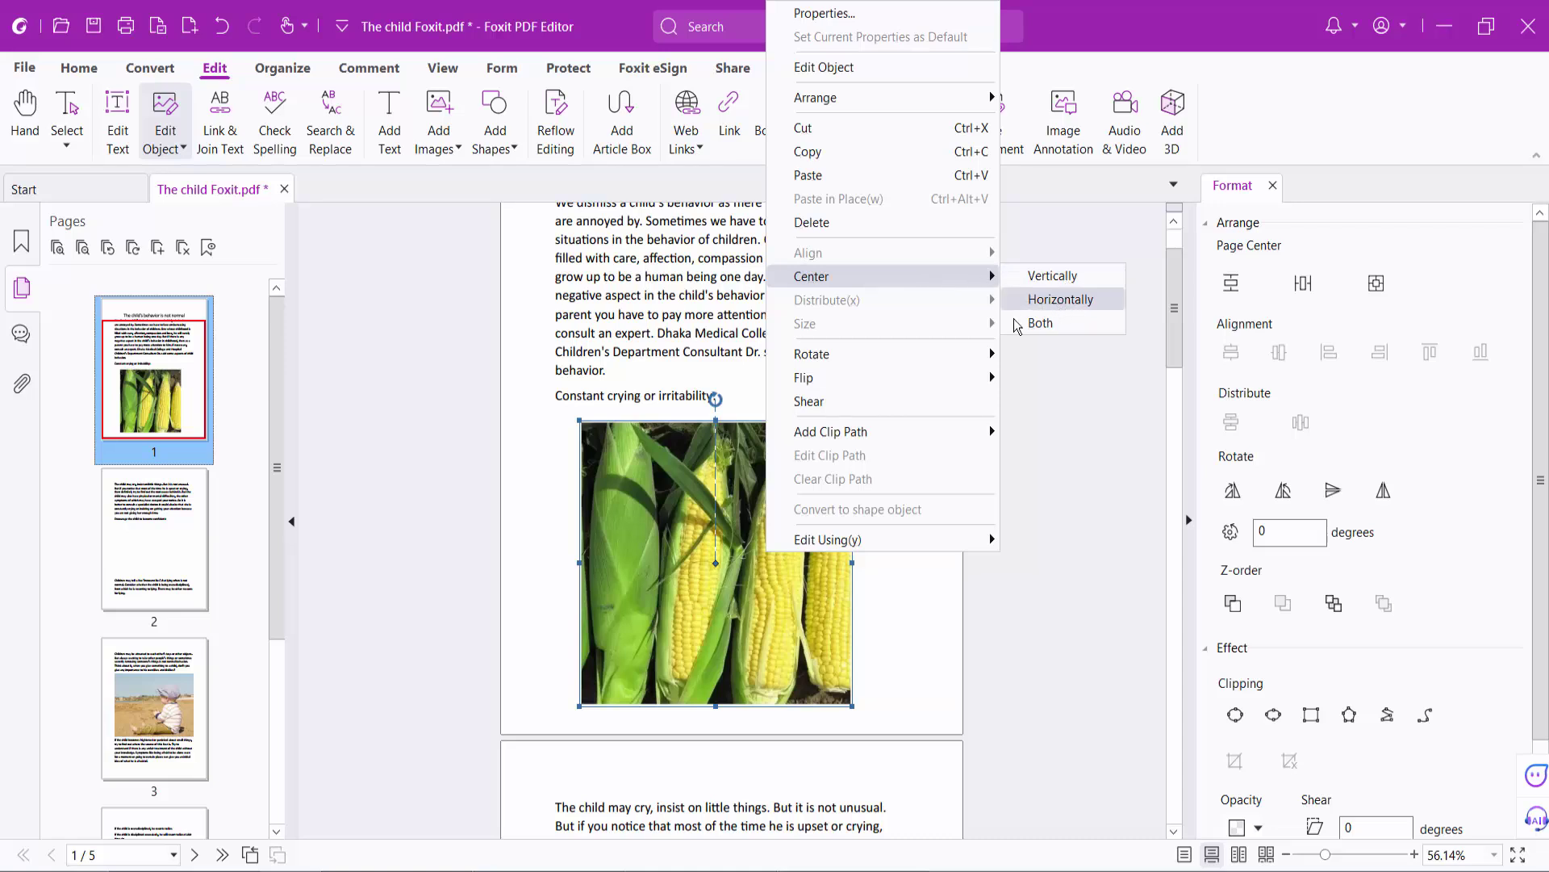
pyautogui.click(1057, 300)
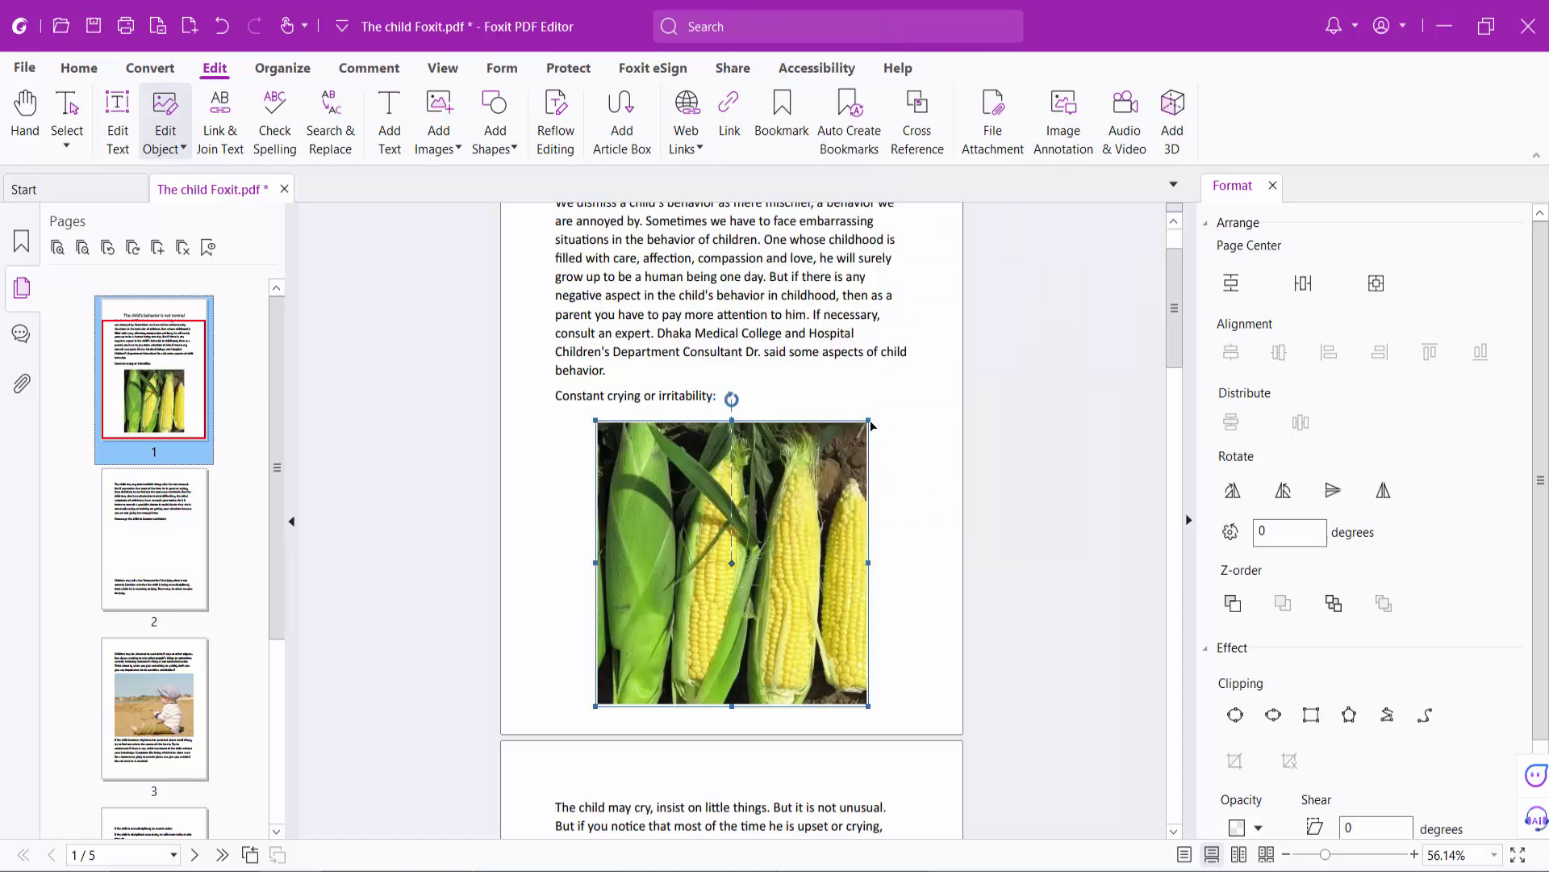
pyautogui.moveTo(869, 420); pyautogui.dragTo(853, 436)
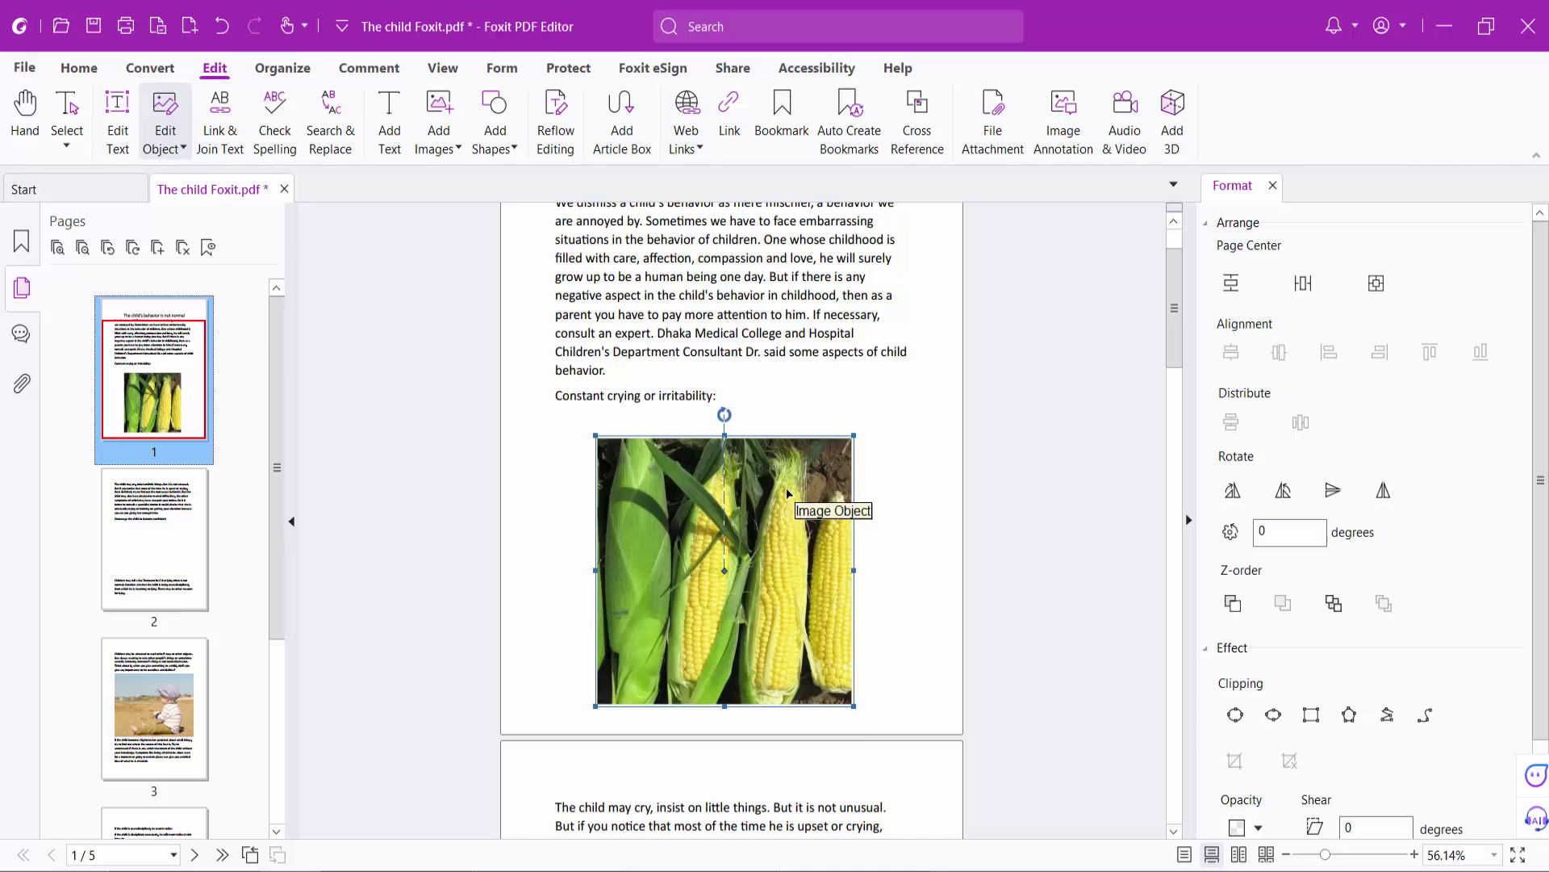
pyautogui.click(888, 494)
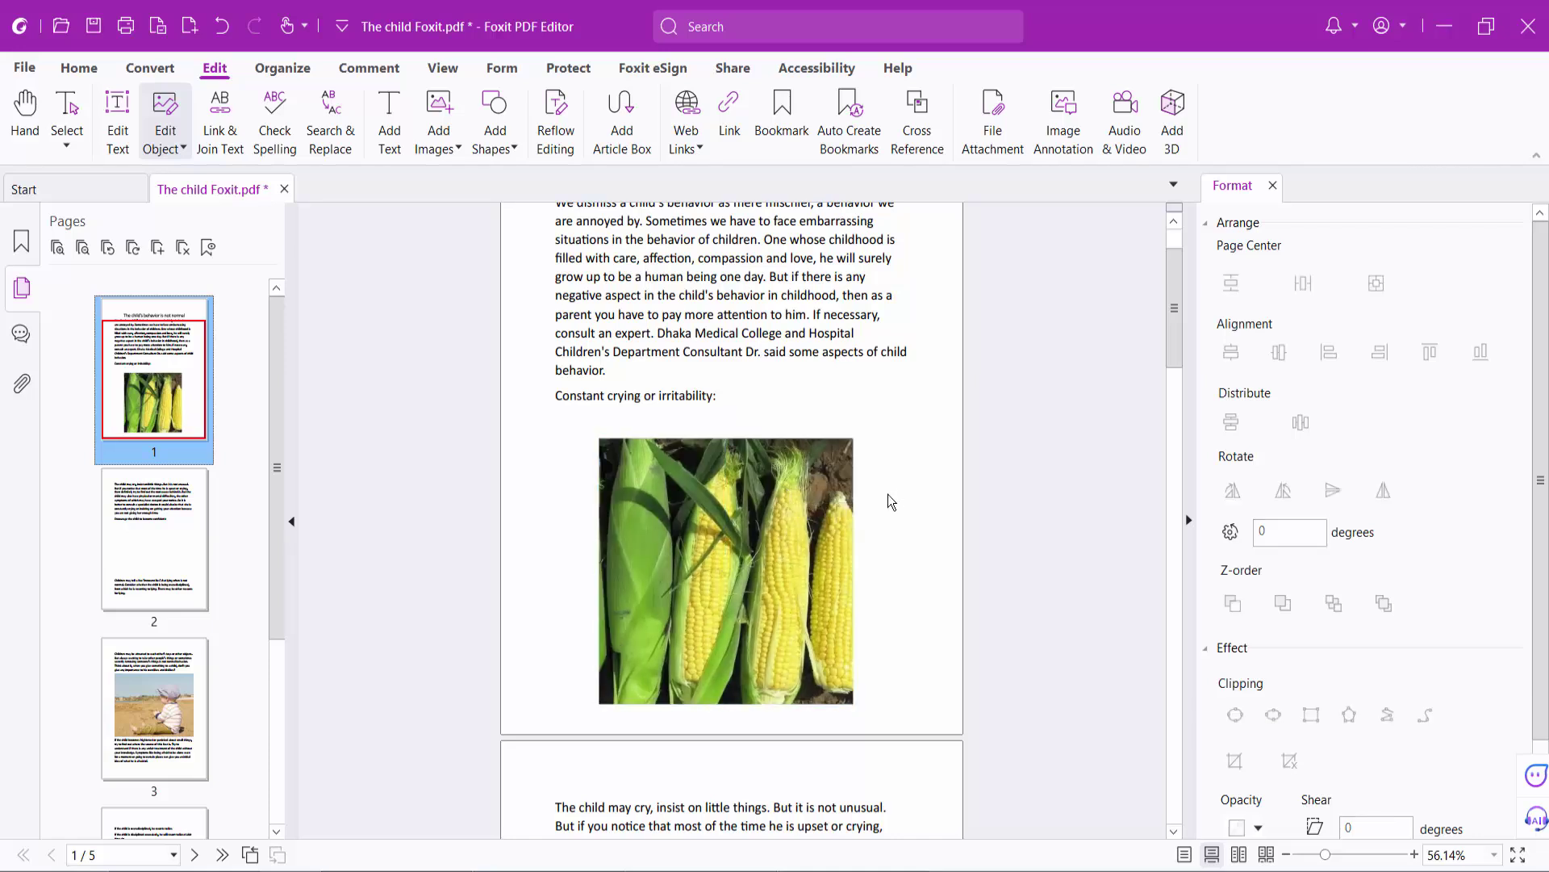
# Nudge the corn photo up three steps toward the text and deselect it
pyautogui.rightClick(732, 530)
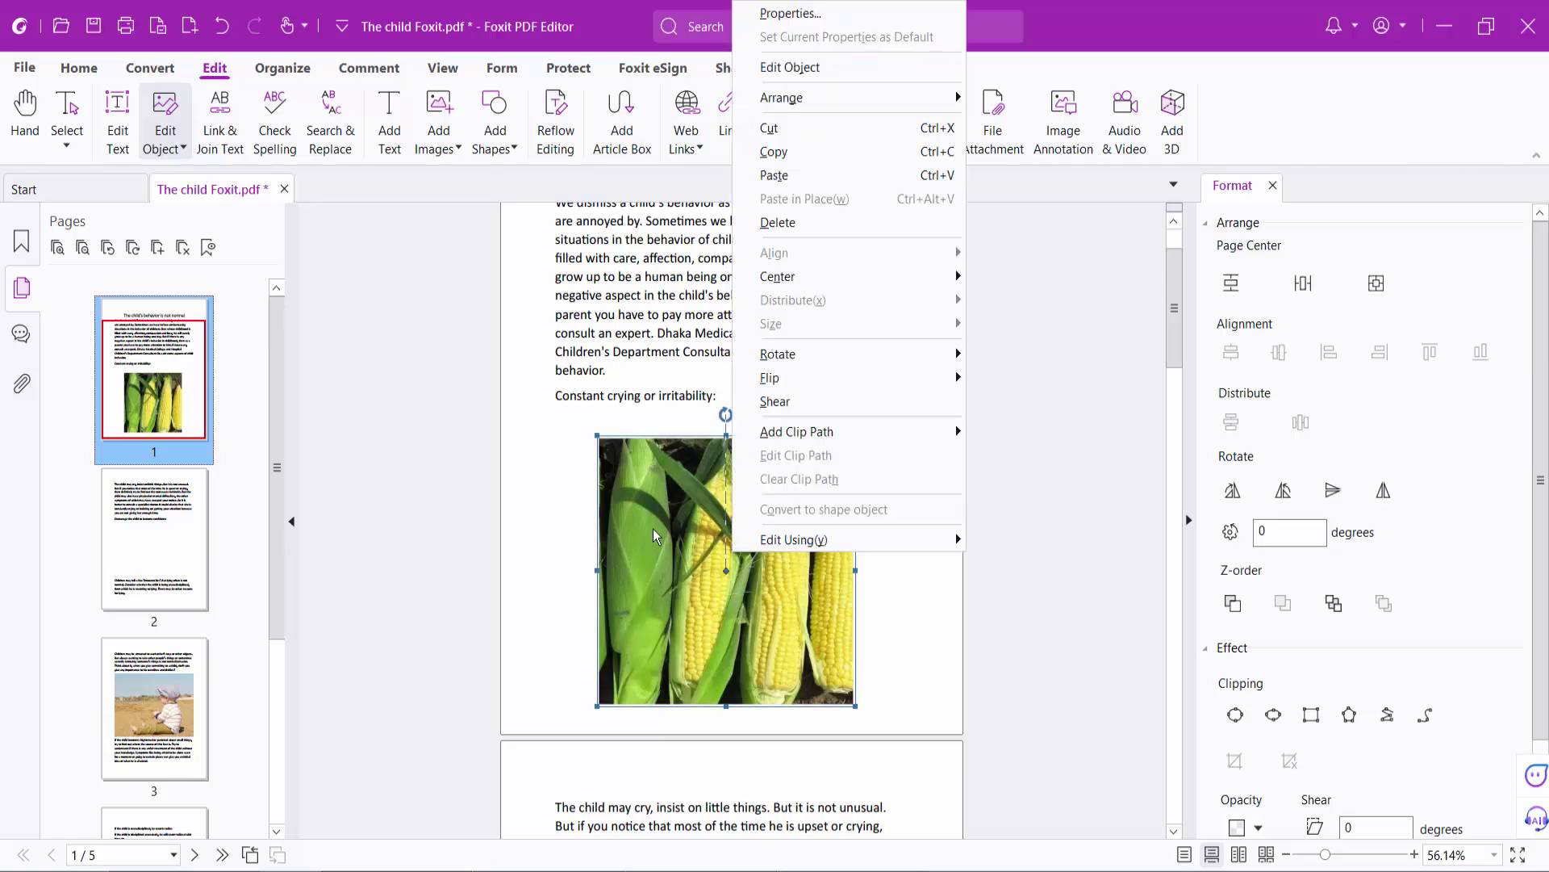
pyautogui.press('Escape')
pyautogui.press('Up')
pyautogui.press('Up')
pyautogui.press('Up')
pyautogui.press('Up')
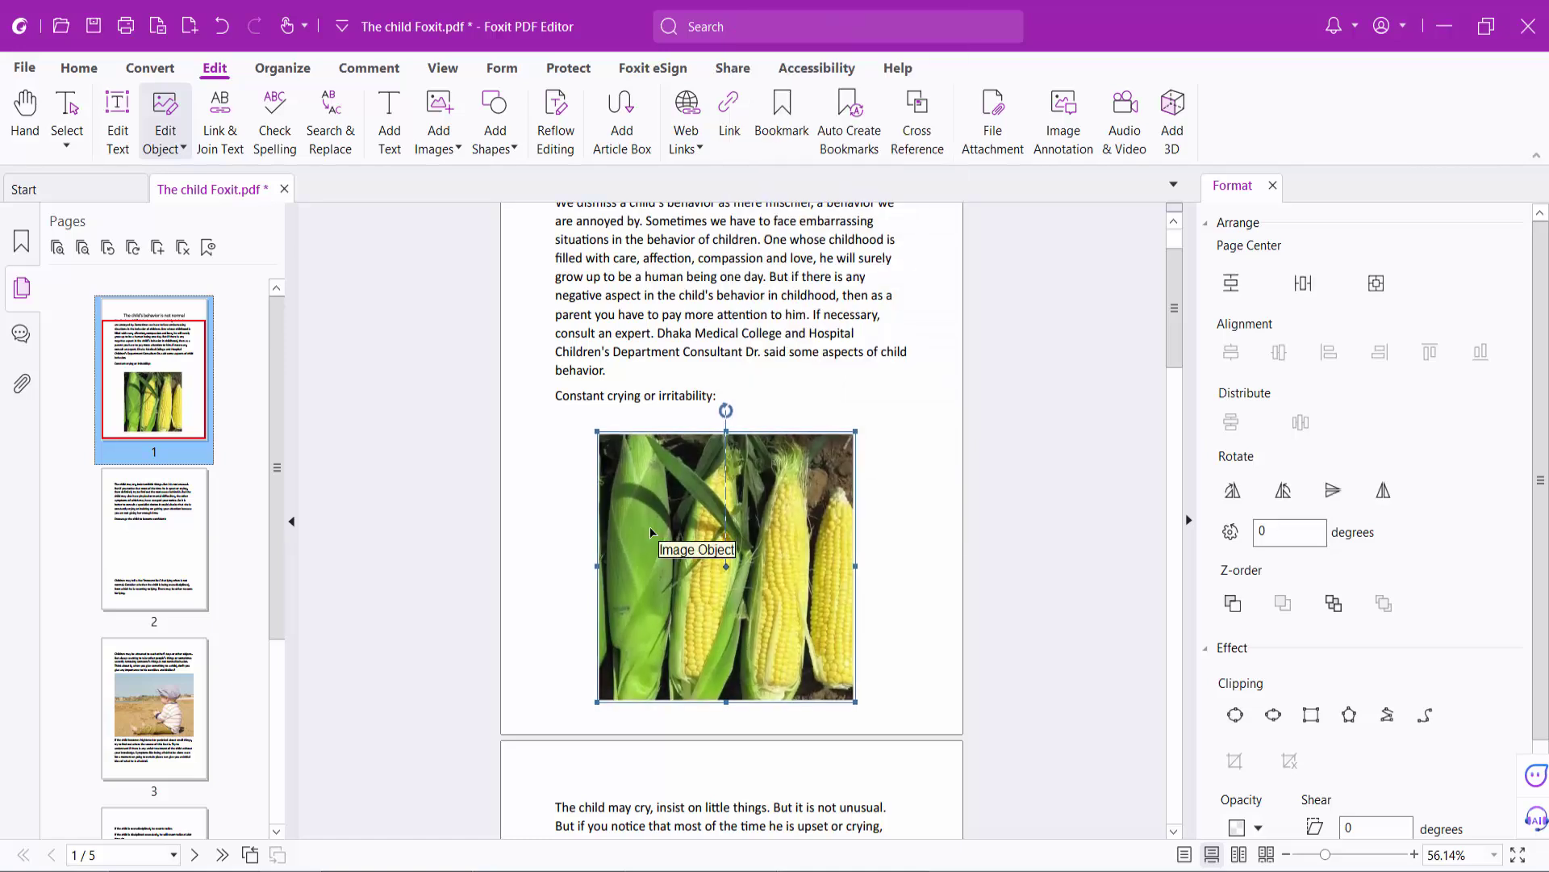
pyautogui.press('Up')
pyautogui.press('Up')
pyautogui.press('Up')
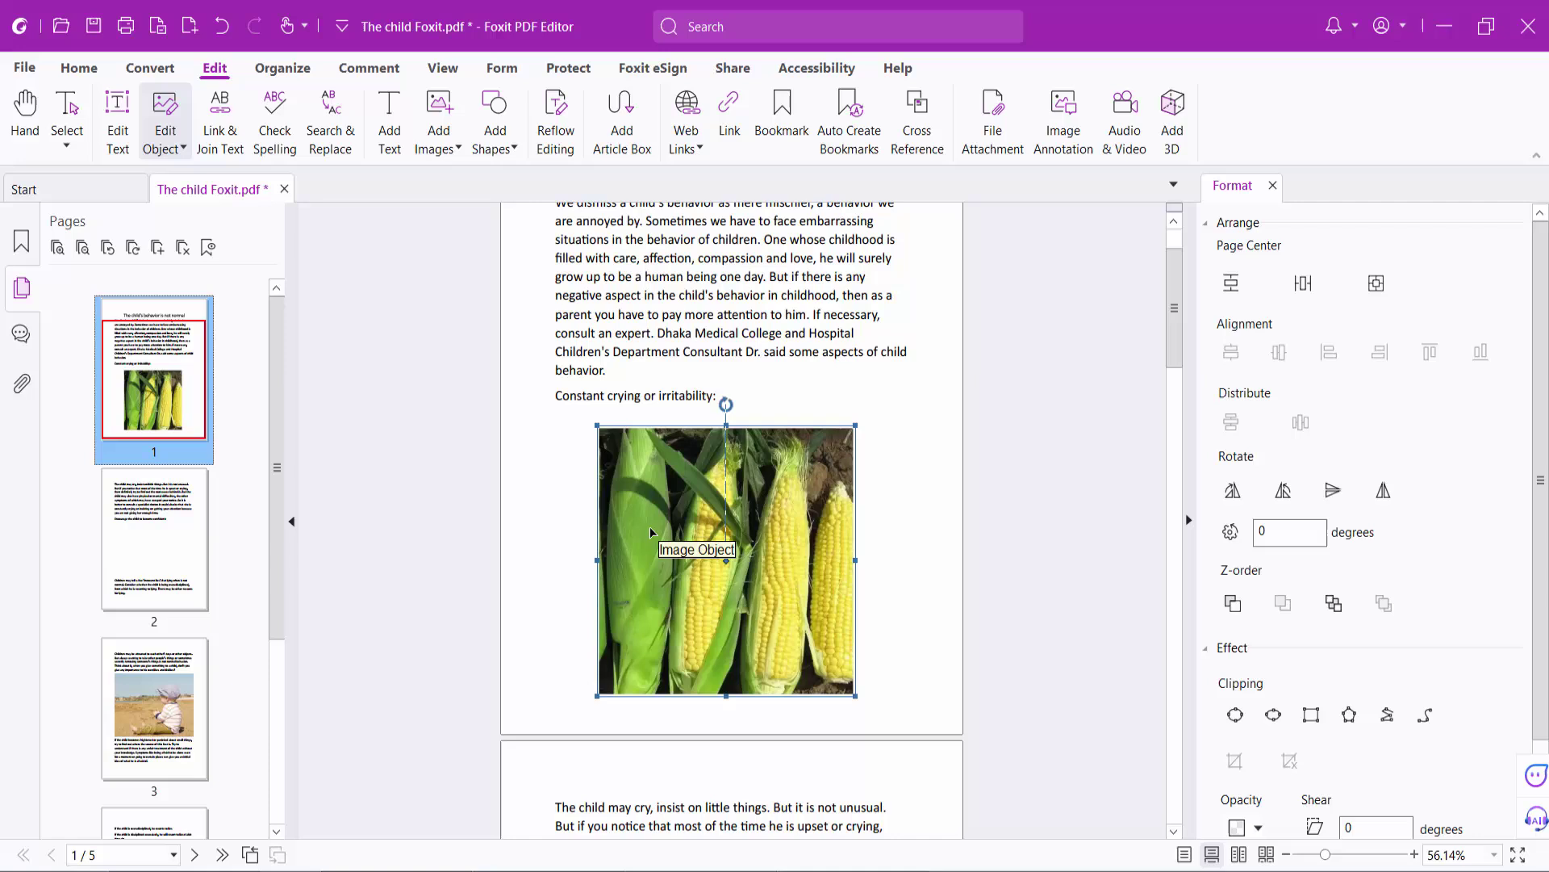
pyautogui.press('Up')
pyautogui.press('Up')
pyautogui.press('Up')
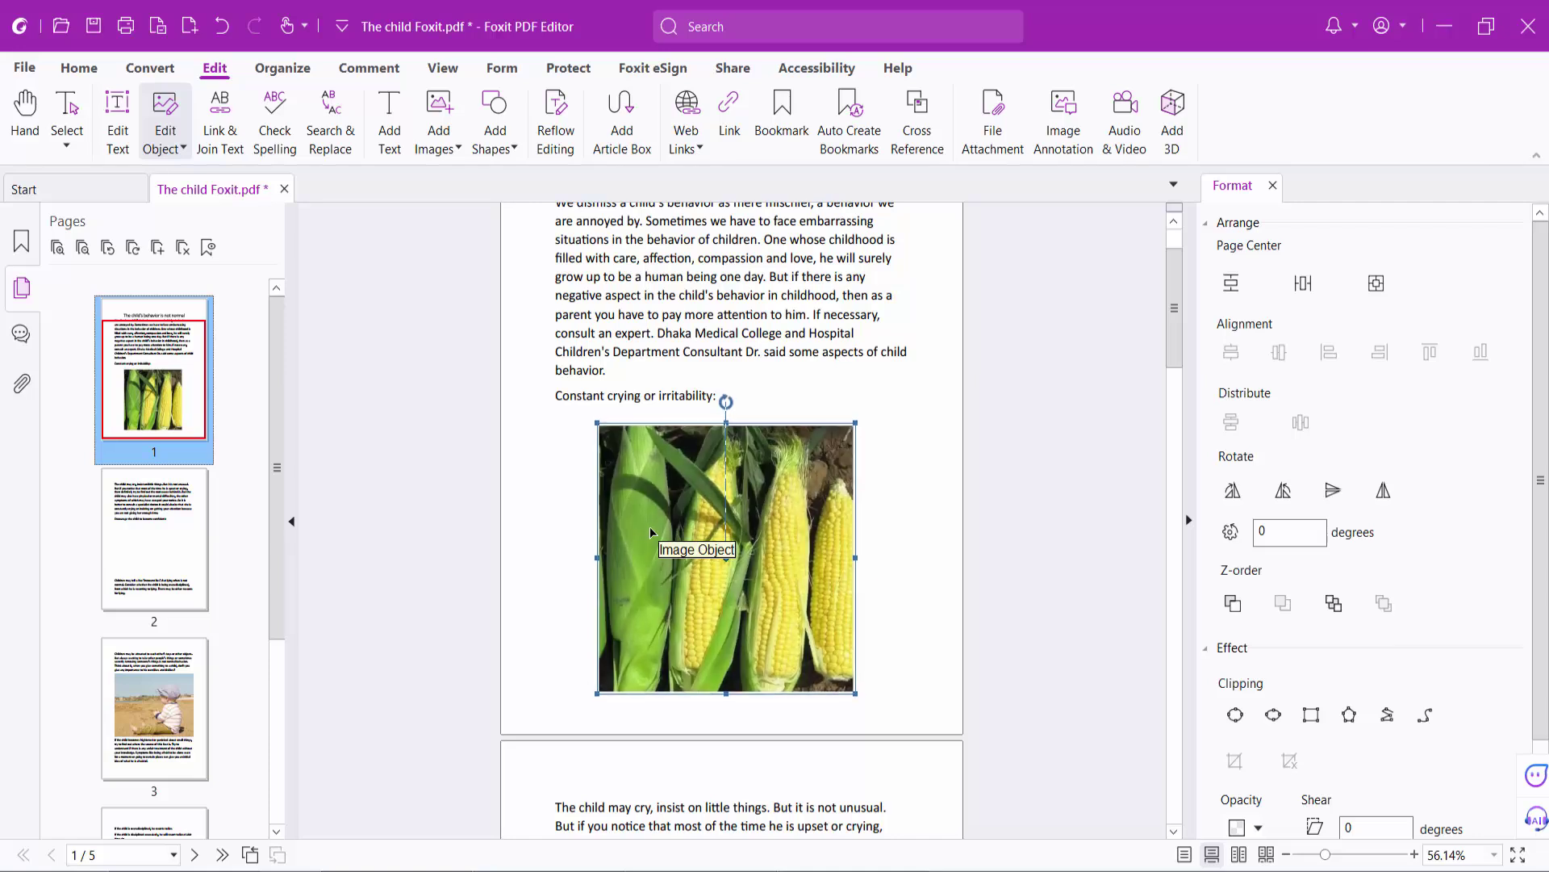
pyautogui.click(905, 593)
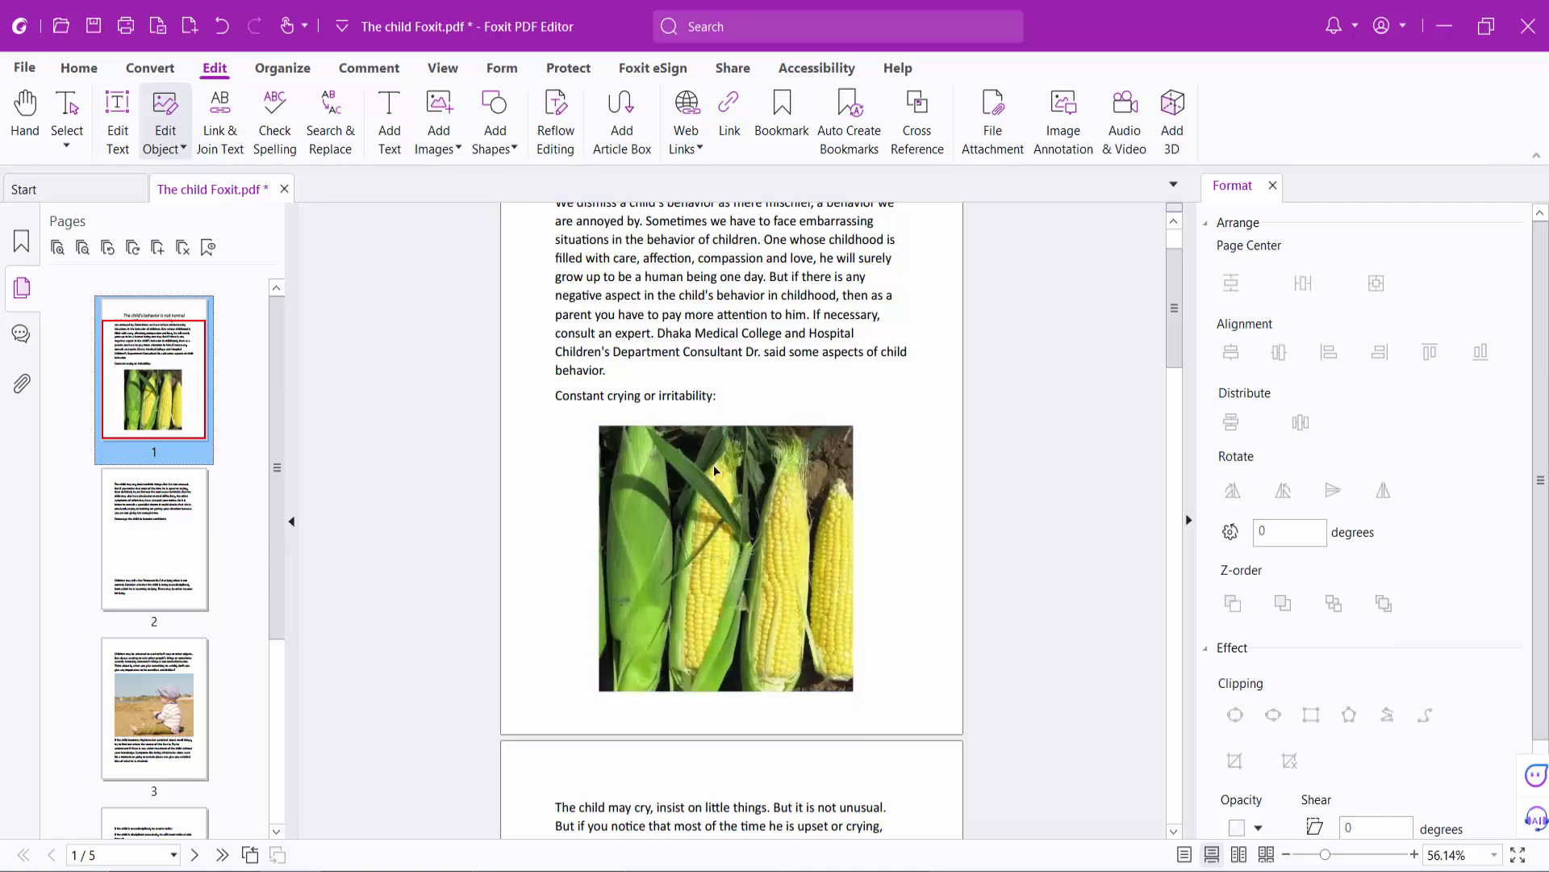
# Insert the green cornfield photo from file onto page 2
pyautogui.click(460, 153)
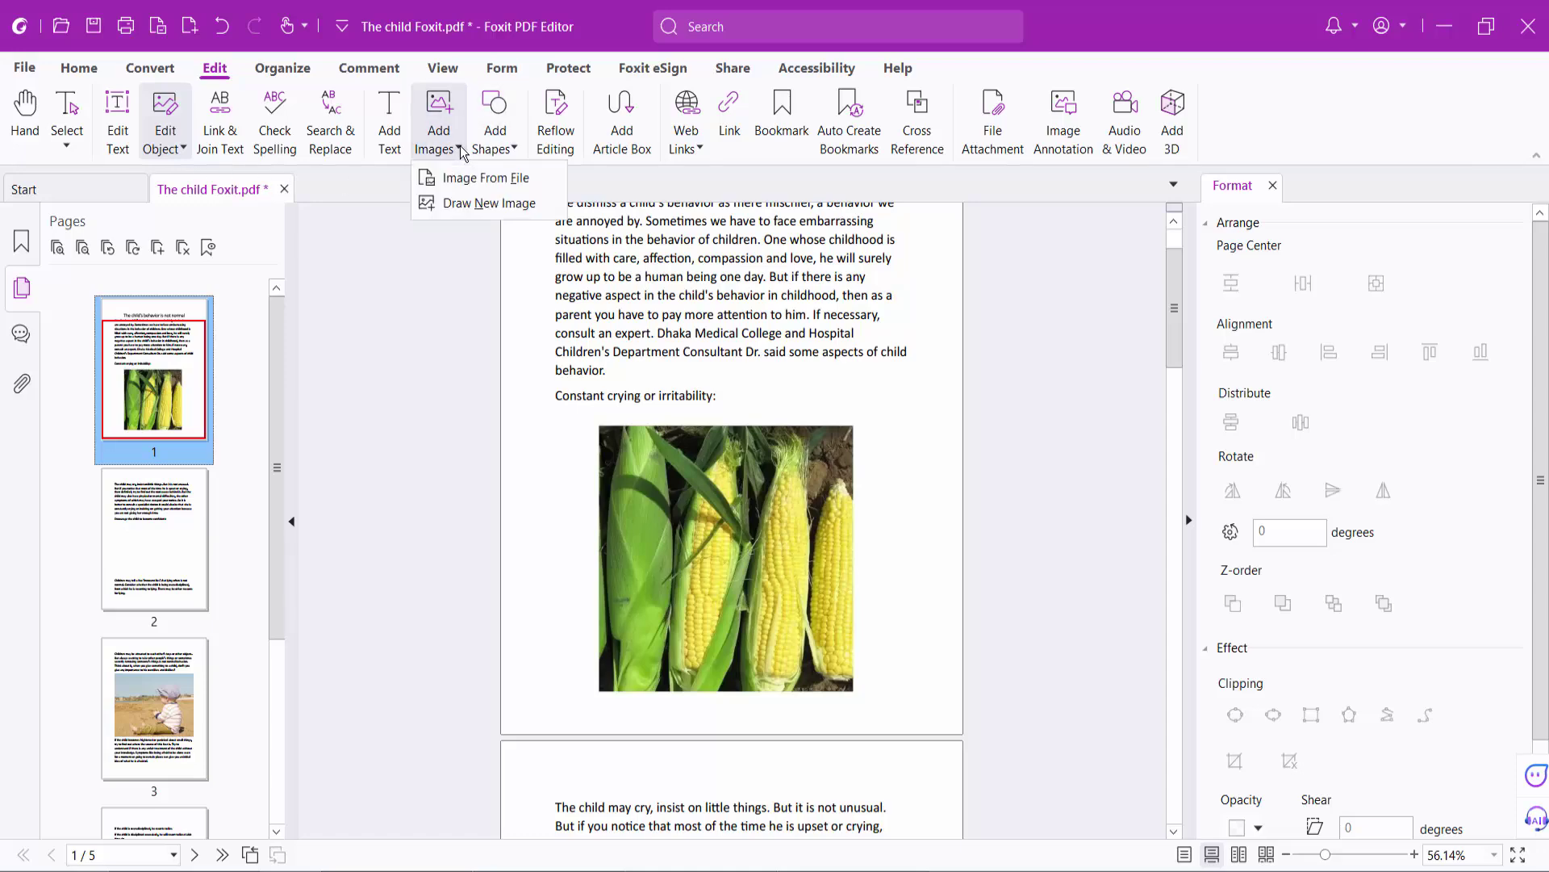
pyautogui.click(492, 180)
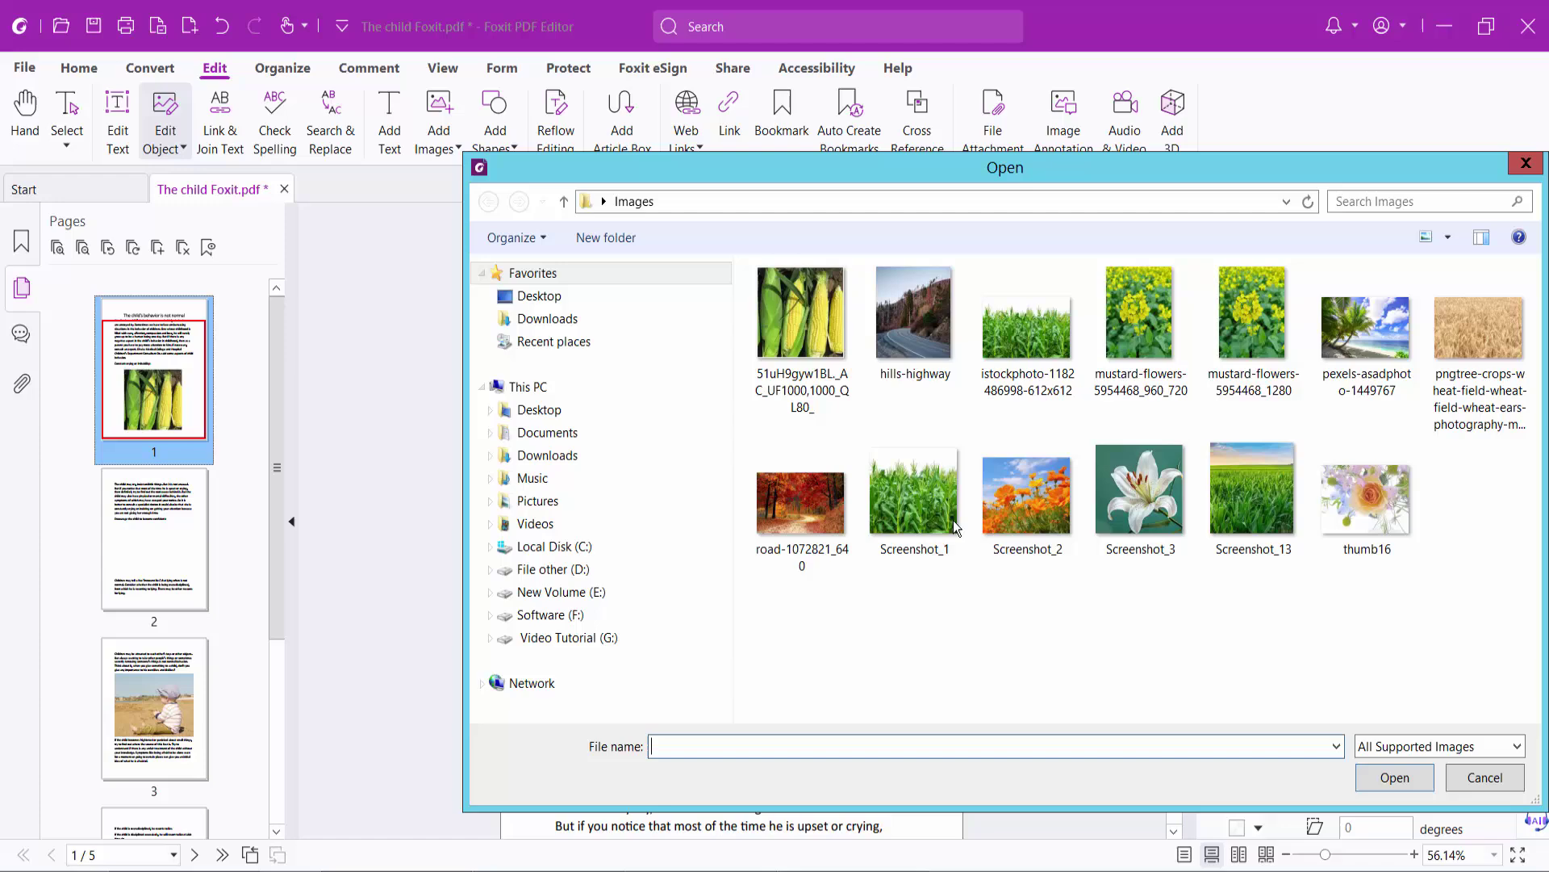
pyautogui.click(1025, 335)
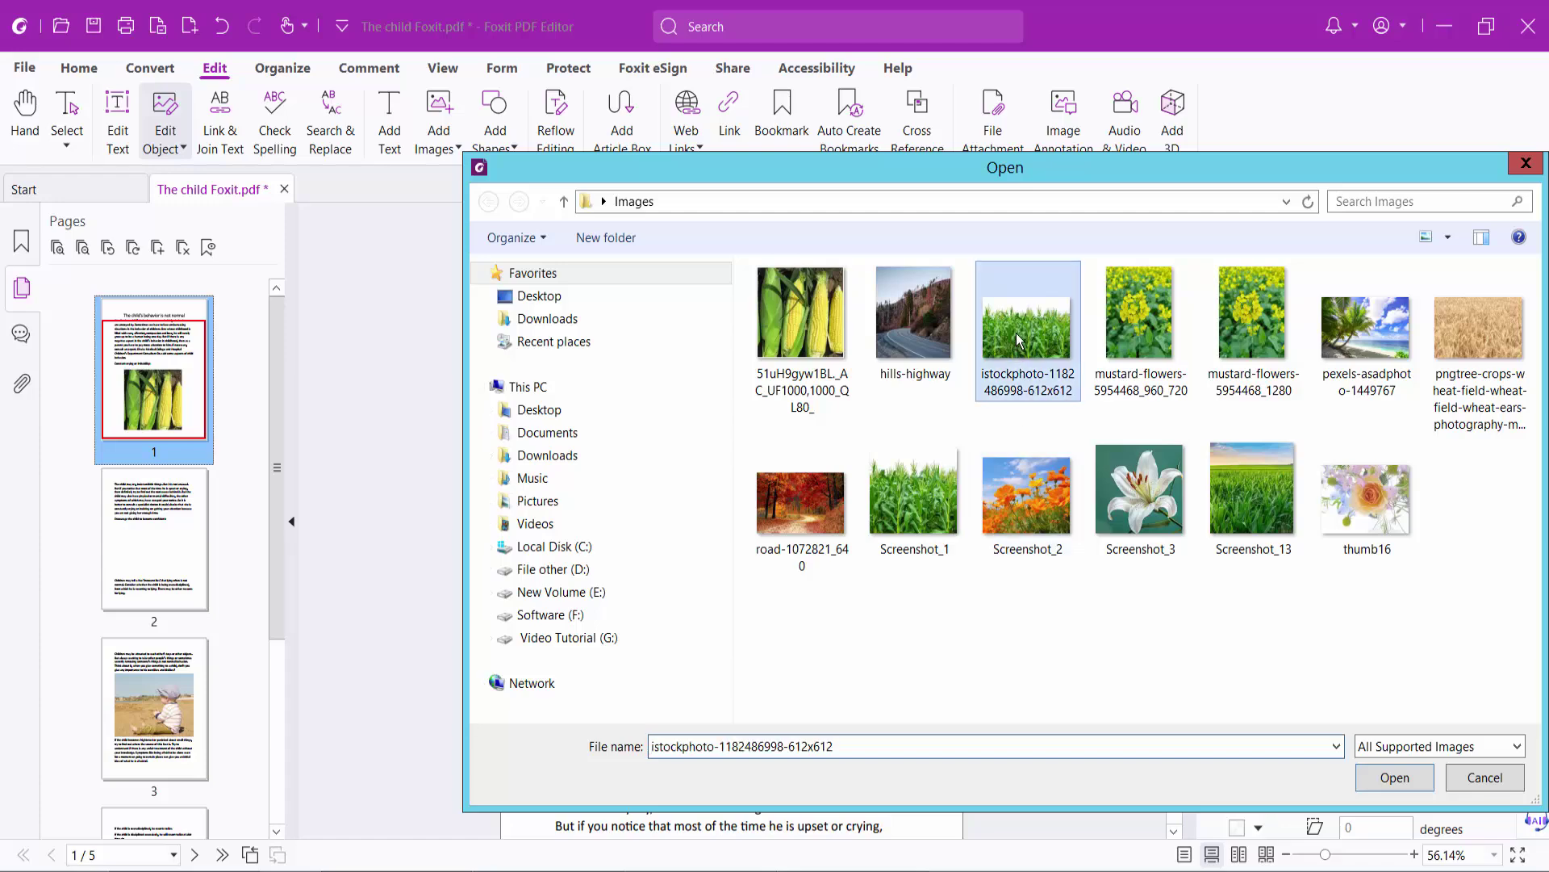
pyautogui.click(1400, 777)
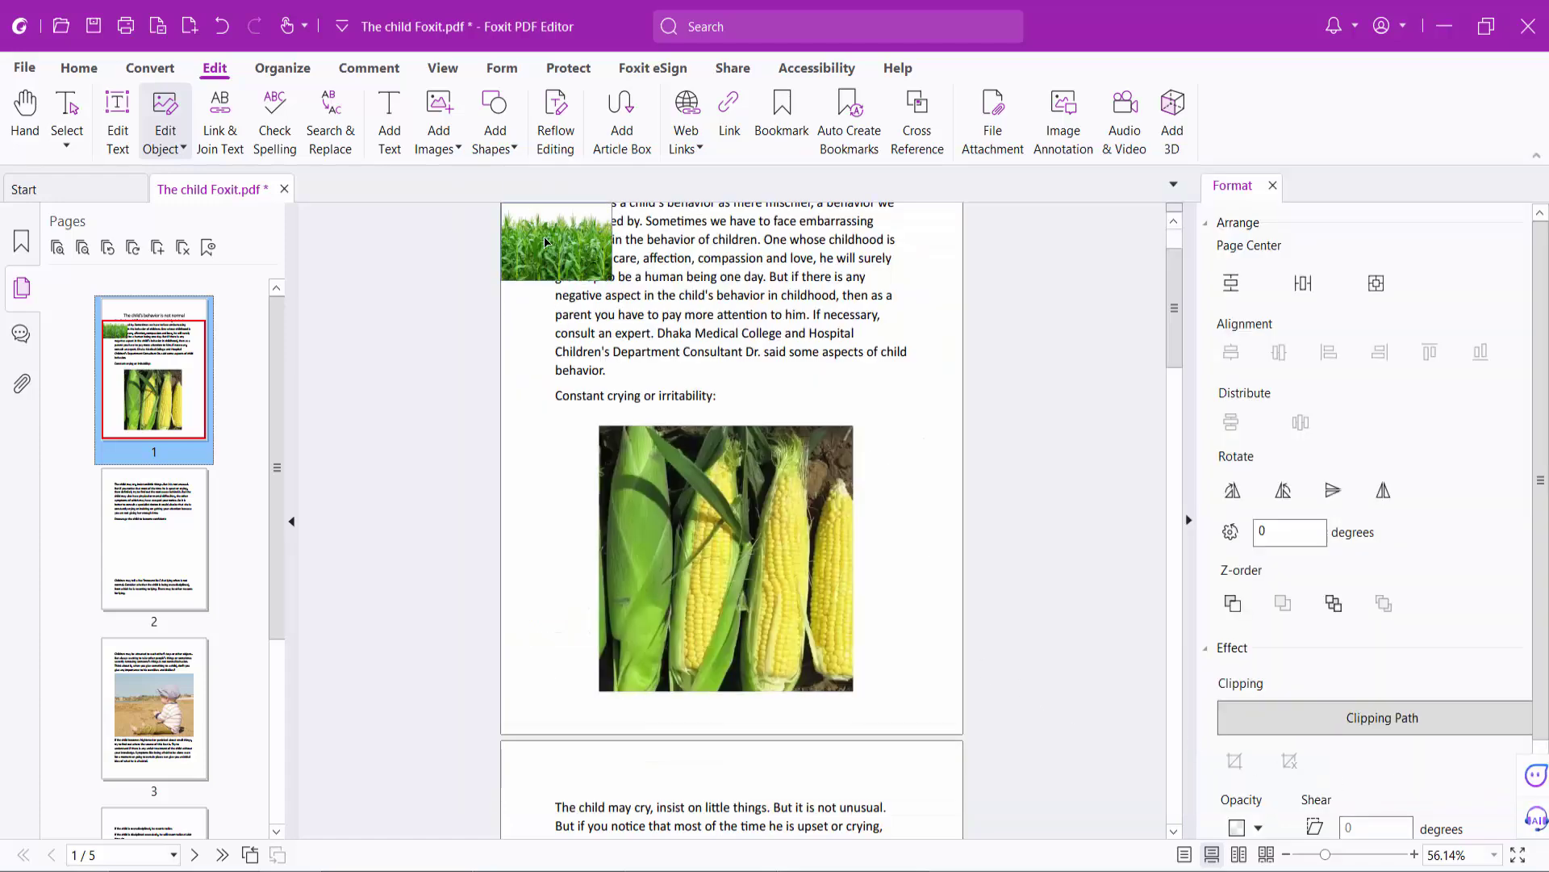
# Place the cornfield photo below 'Encourage the child to become confident:'
pyautogui.click(551, 241)
pyautogui.click(183, 145)
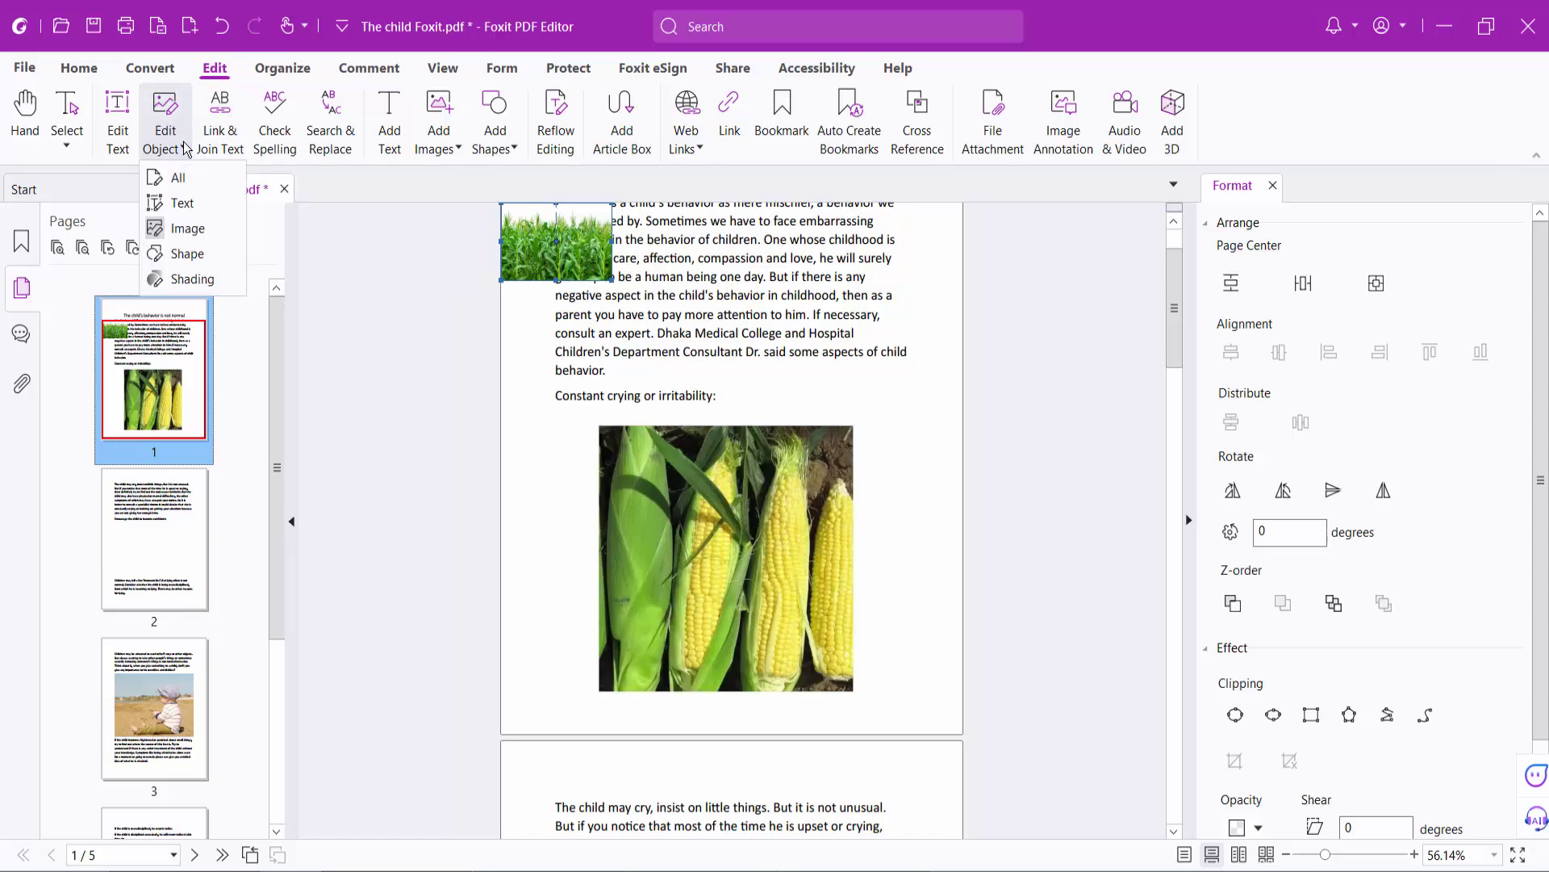
pyautogui.click(185, 225)
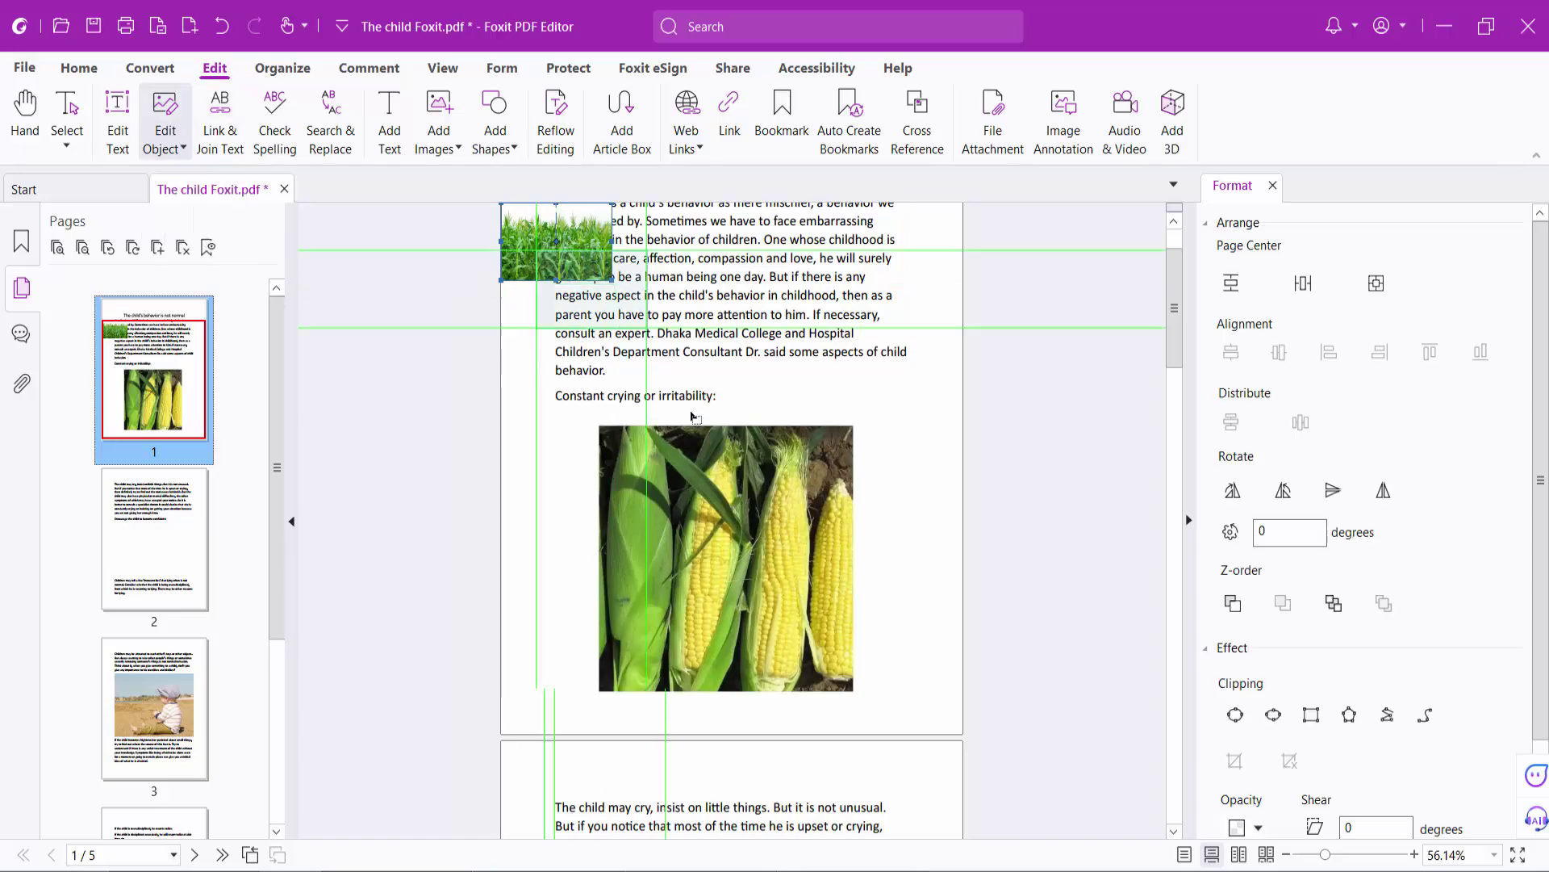
pyautogui.moveTo(550, 247); pyautogui.dragTo(761, 543)
pyautogui.scroll(-3, 894, 363)
pyautogui.moveTo(768, 335); pyautogui.dragTo(761, 658)
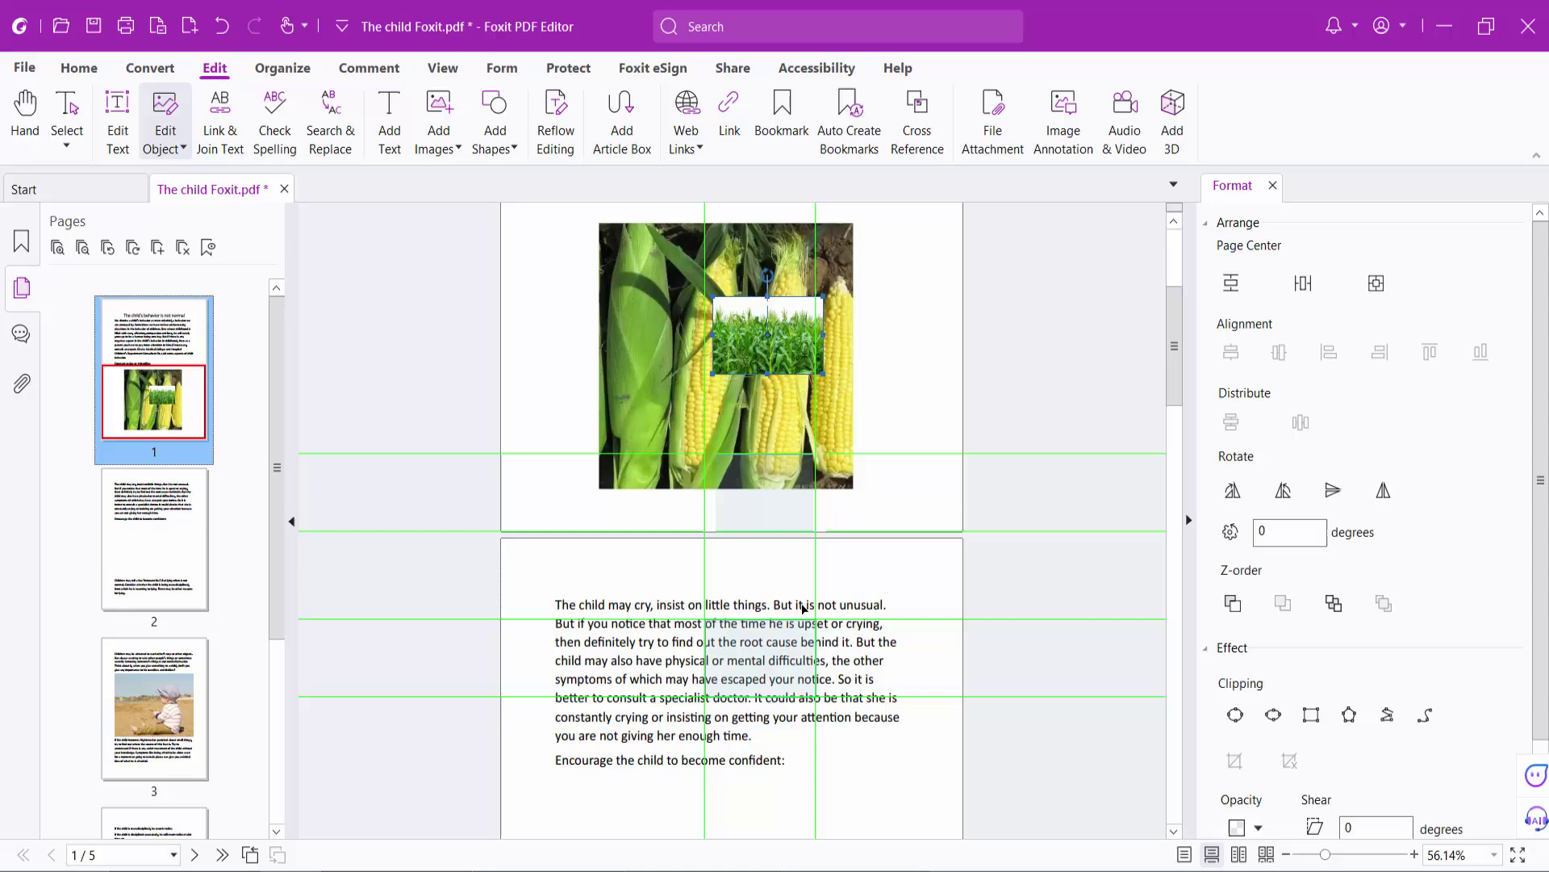
pyautogui.scroll(-5, 807, 517)
pyautogui.moveTo(741, 254); pyautogui.dragTo(672, 471)
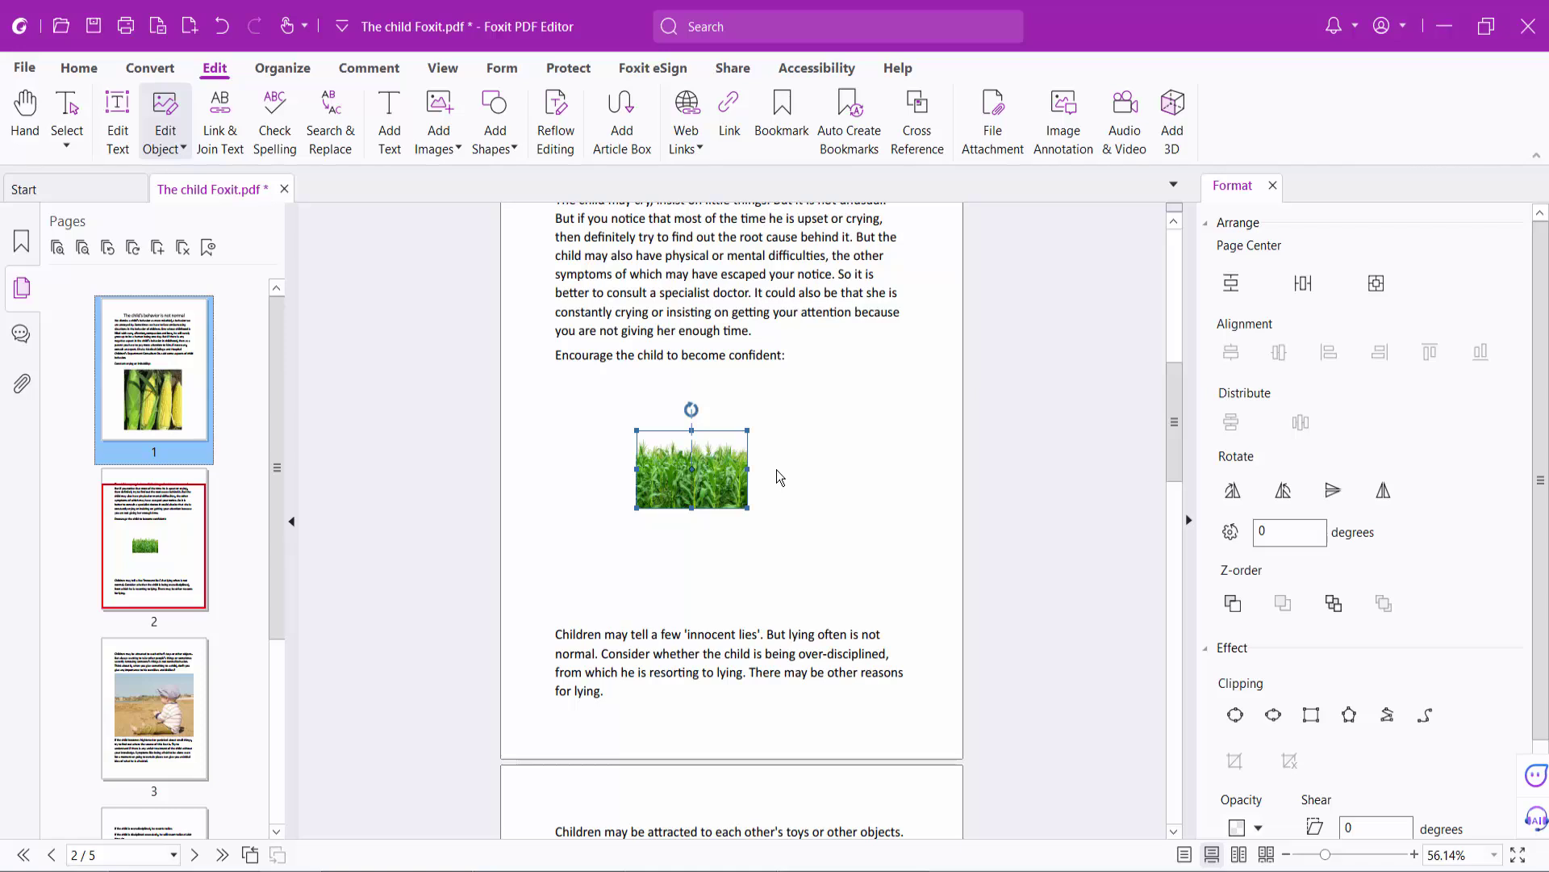
# Enlarge the cornfield photo to text width and centre it horizontally on the page
pyautogui.moveTo(748, 429)
pyautogui.mouseDown()
pyautogui.moveTo(873, 343)
pyautogui.moveTo(791, 430)
pyautogui.moveTo(877, 354)
pyautogui.mouseUp()
pyautogui.moveTo(751, 448); pyautogui.dragTo(777, 492)
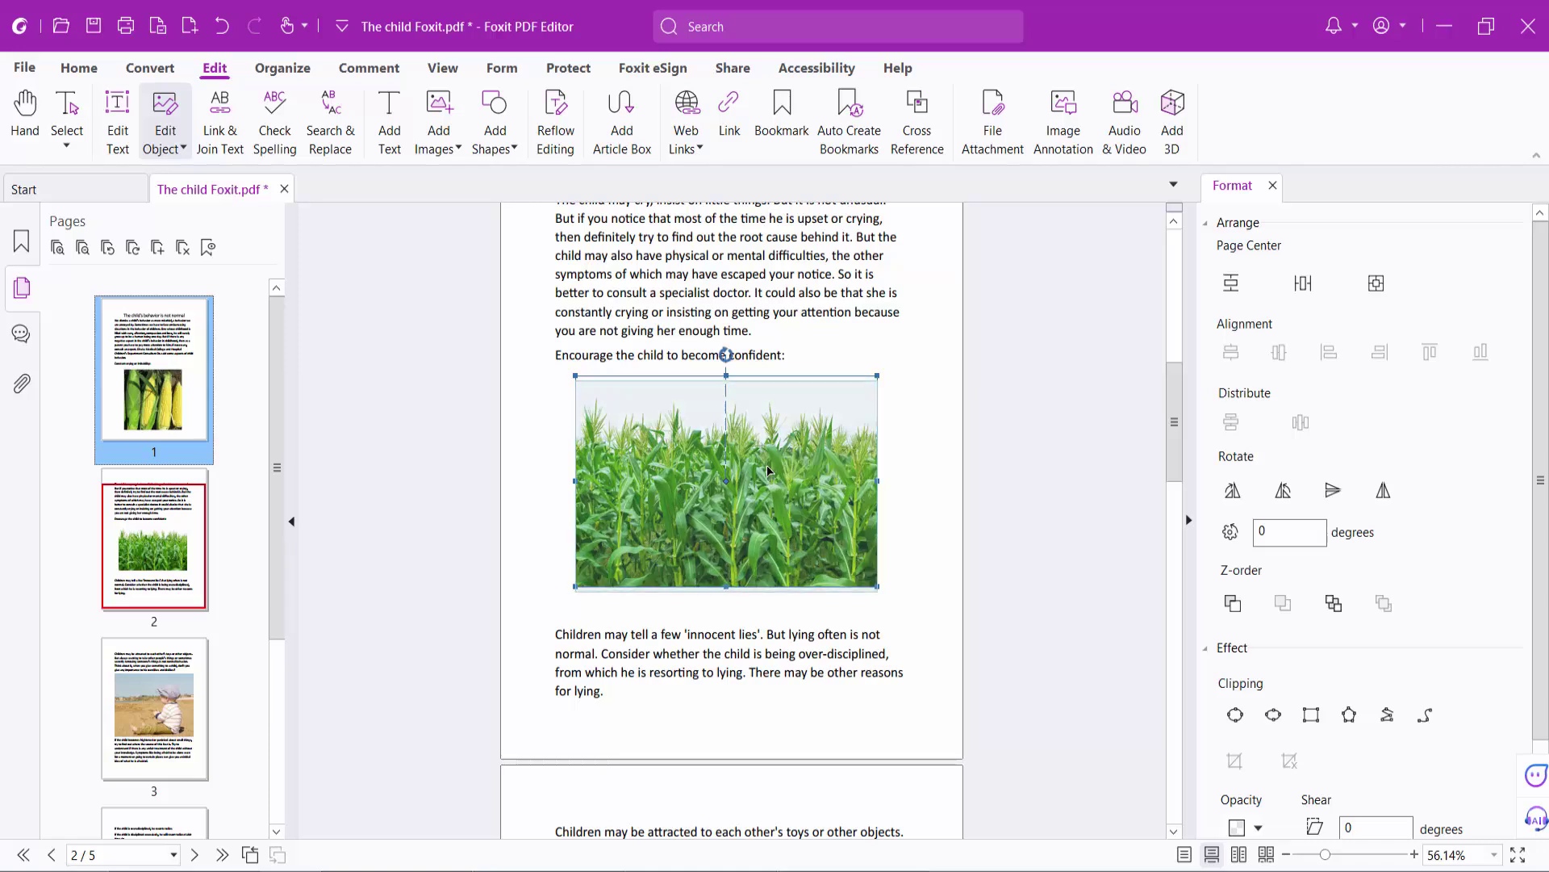
pyautogui.rightClick(765, 461)
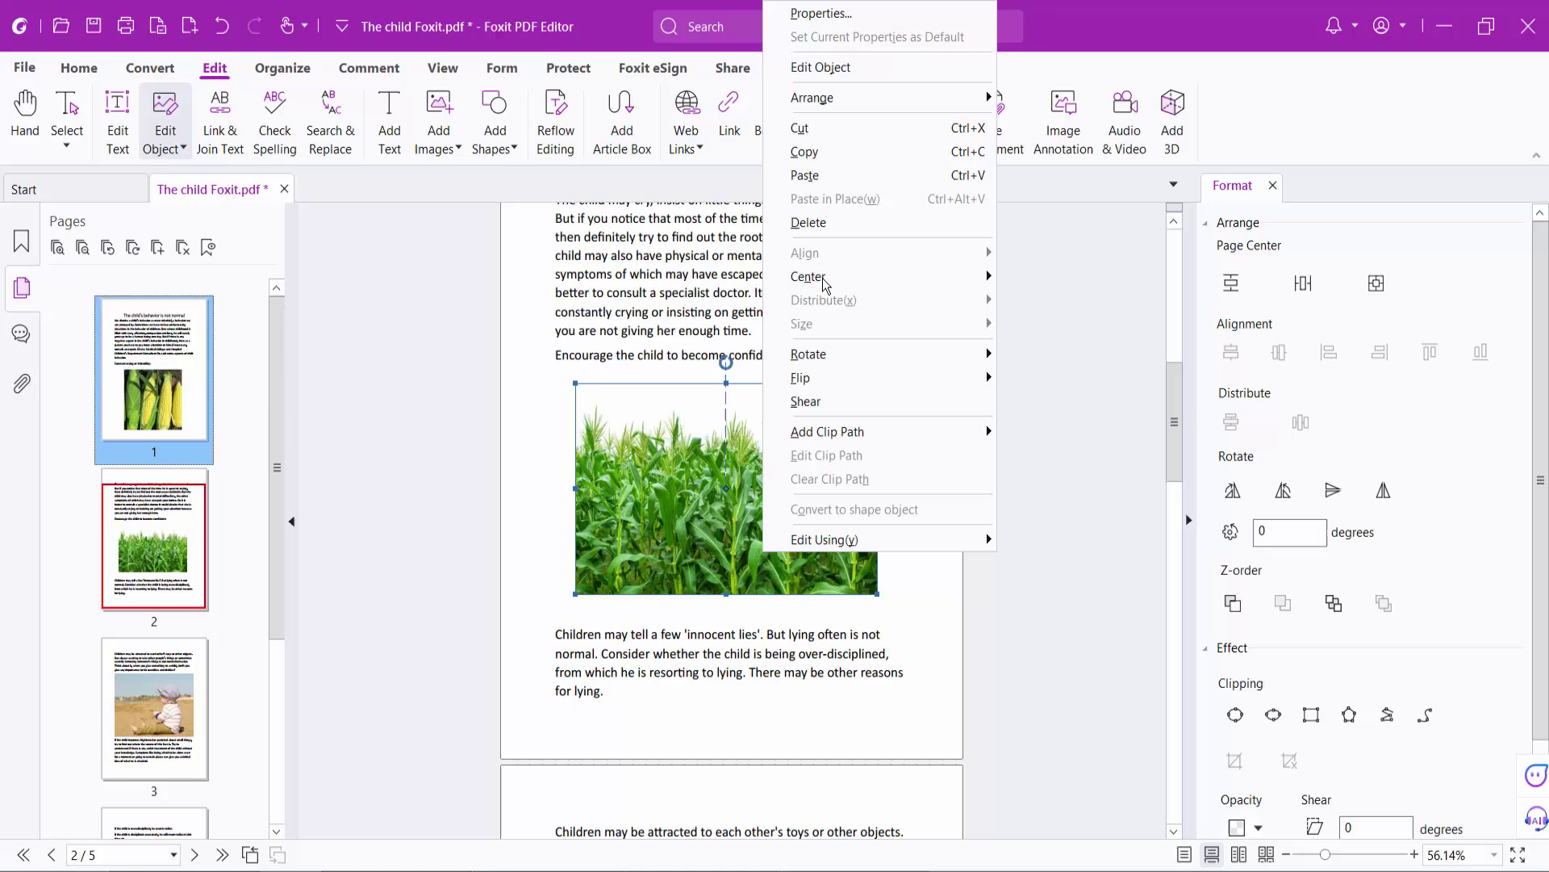
pyautogui.moveTo(807, 276)
pyautogui.click(1051, 297)
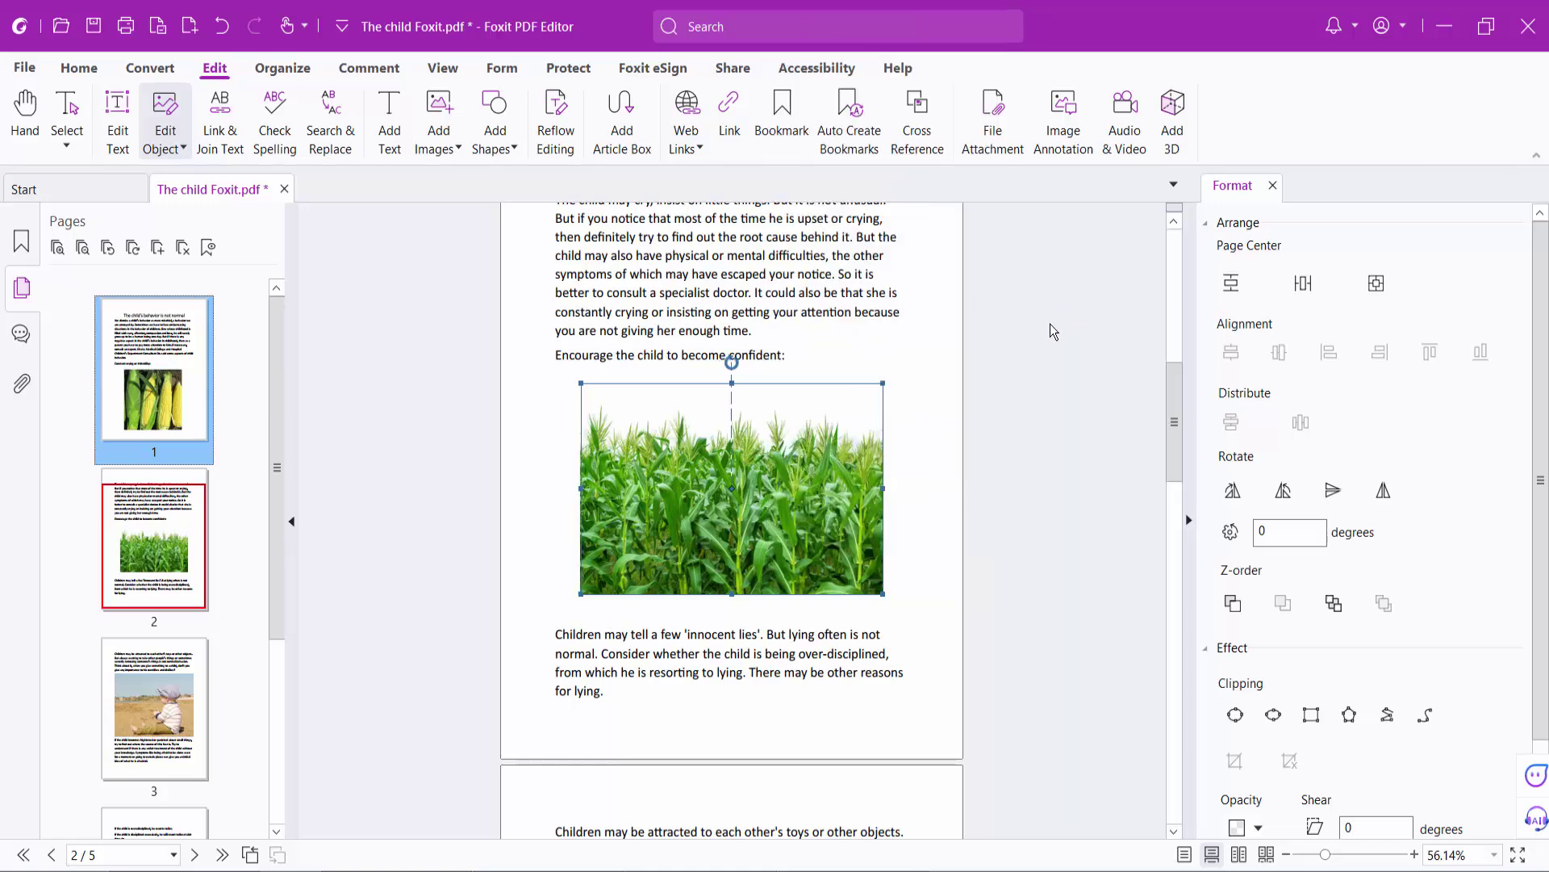
pyautogui.click(907, 460)
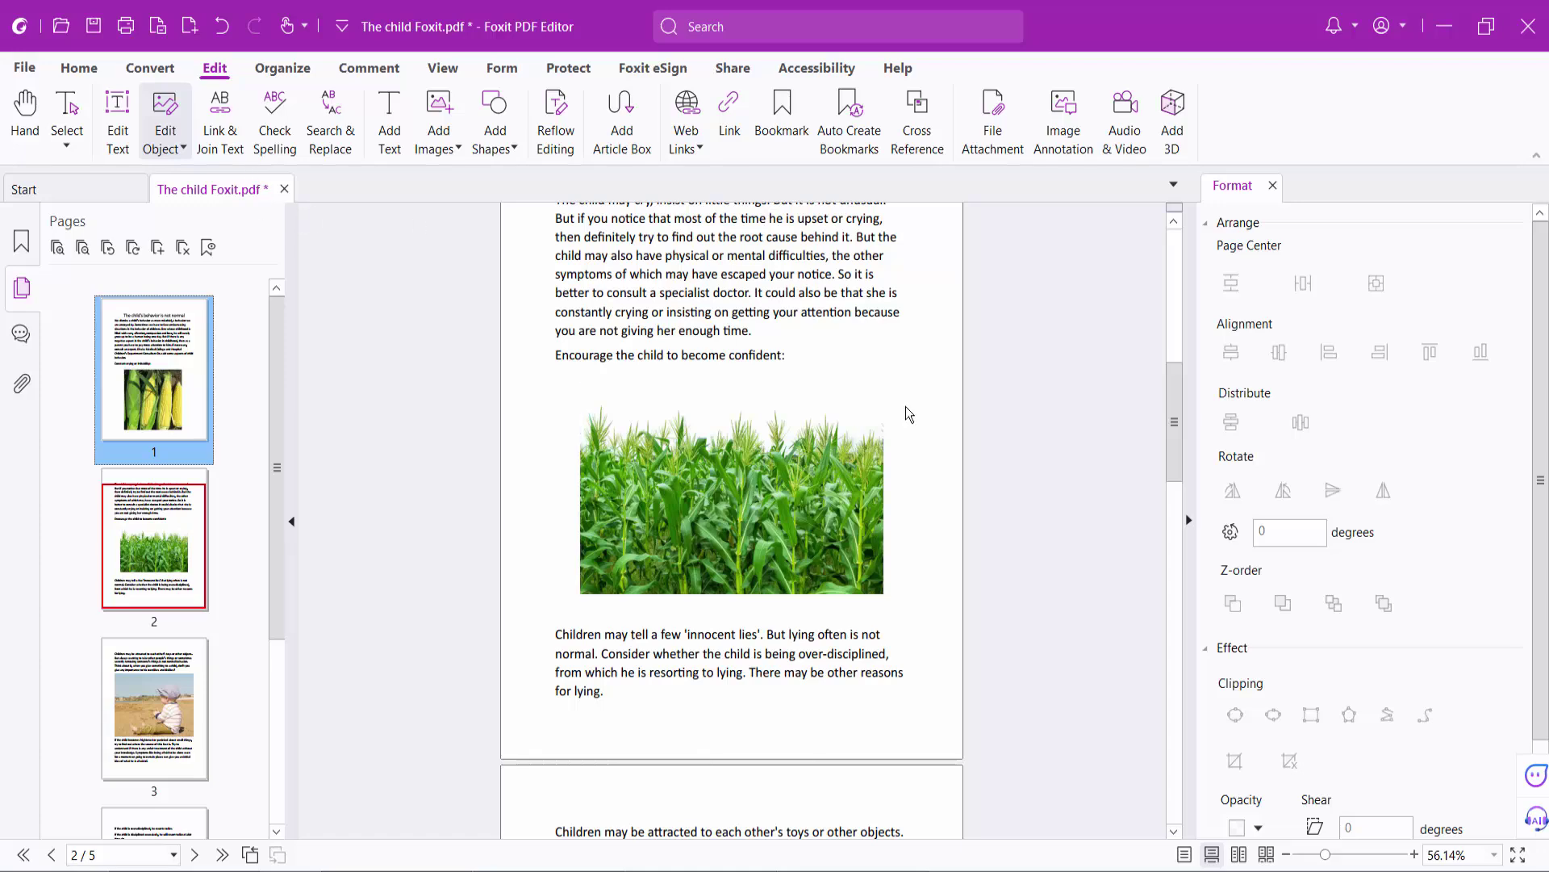
pyautogui.scroll(-3, 907, 407)
pyautogui.scroll(8, 907, 407)
pyautogui.scroll(2, 888, 406)
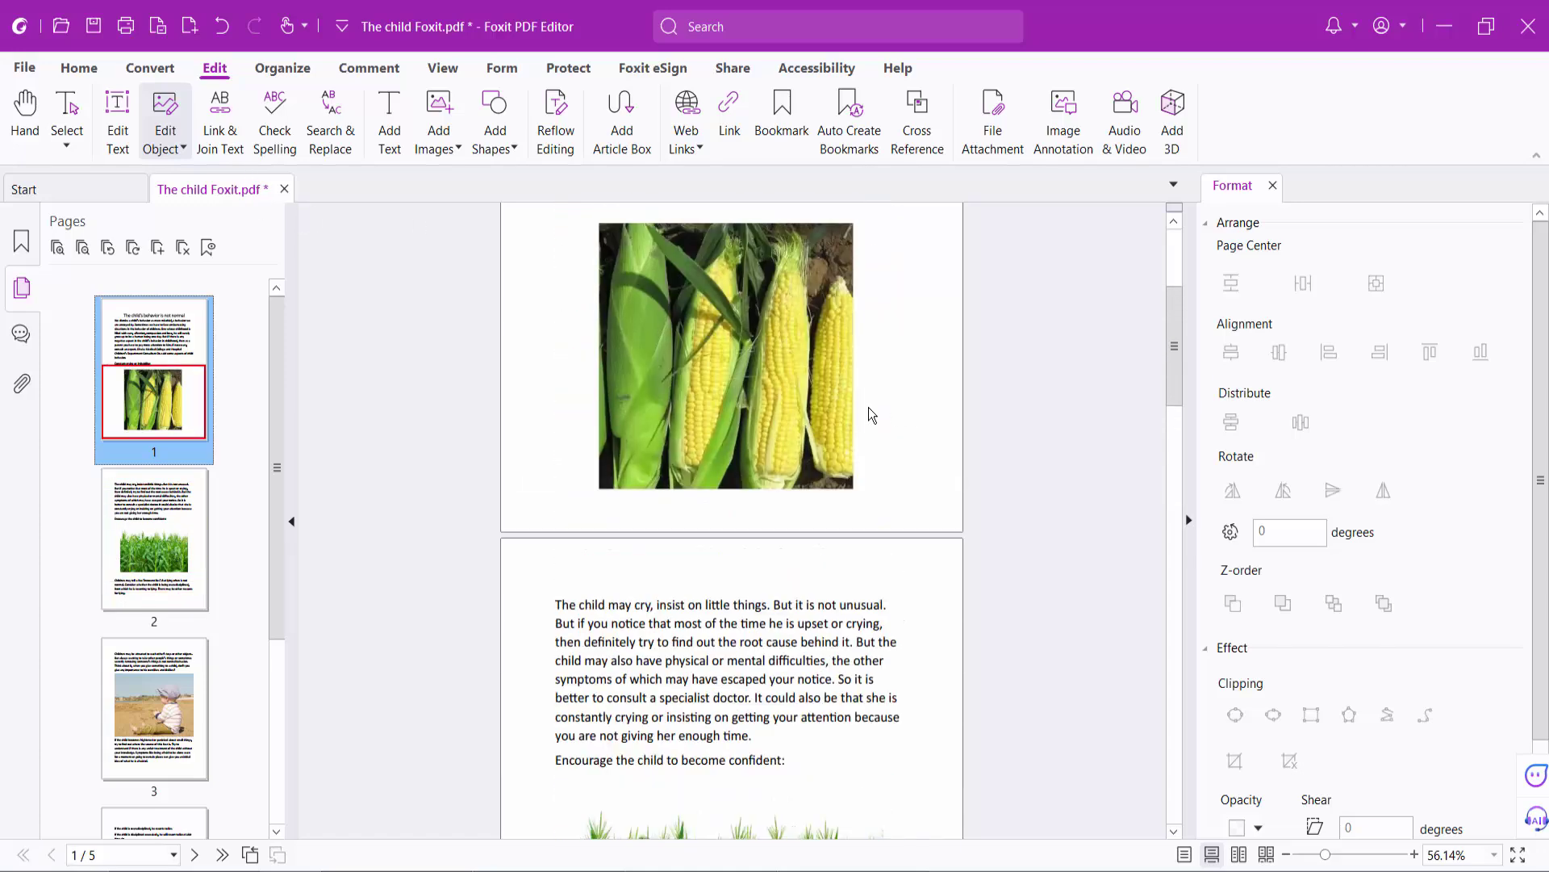
pyautogui.scroll(-4, 860, 412)
pyautogui.scroll(-4, 860, 435)
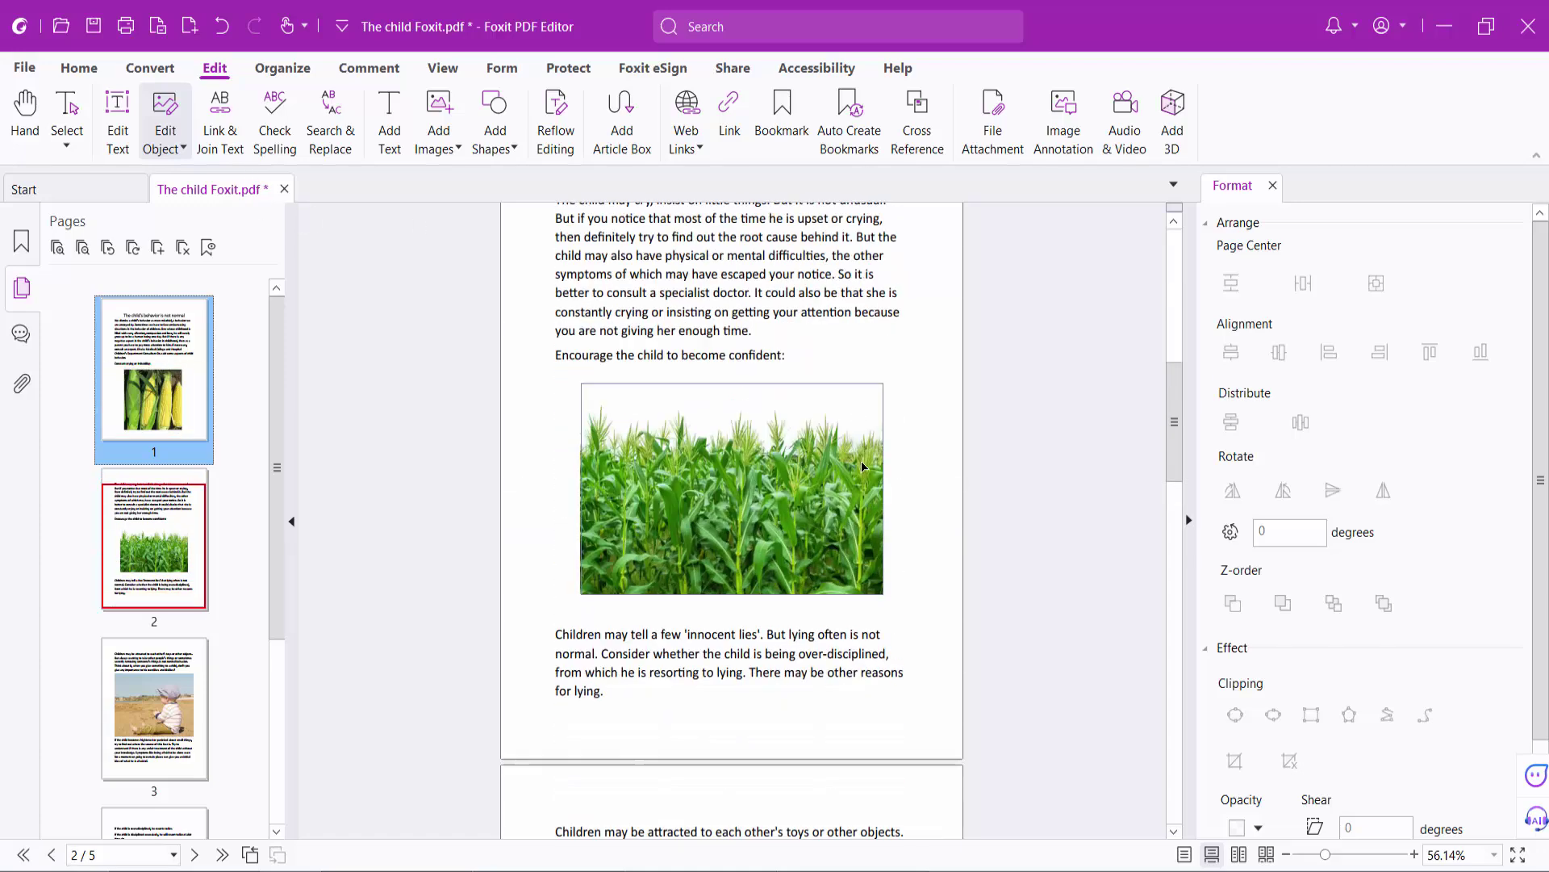
pyautogui.click(749, 503)
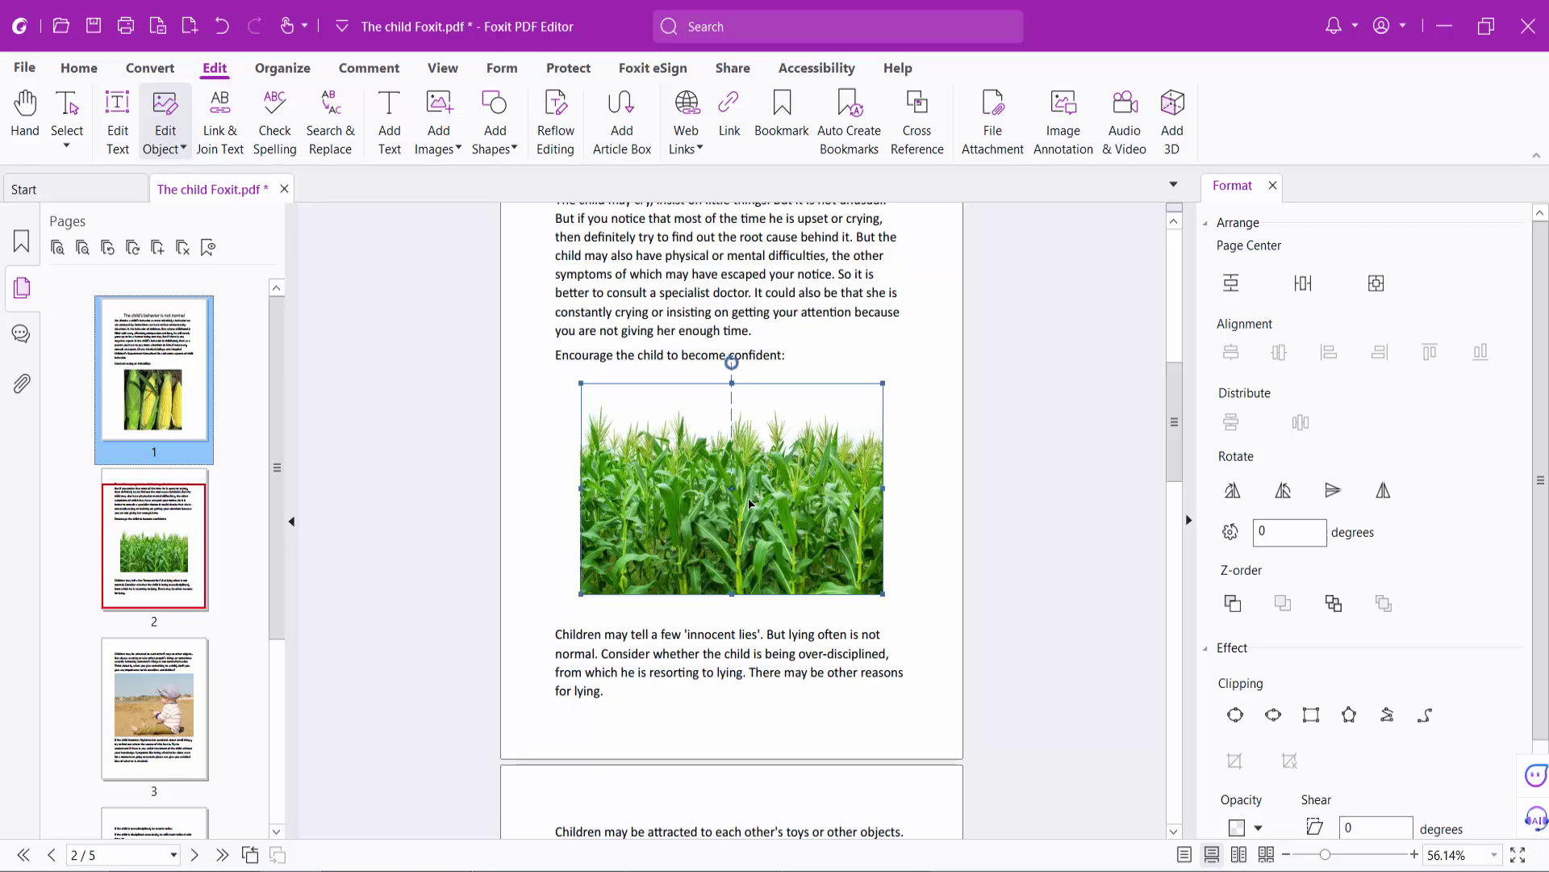
pyautogui.click(1283, 492)
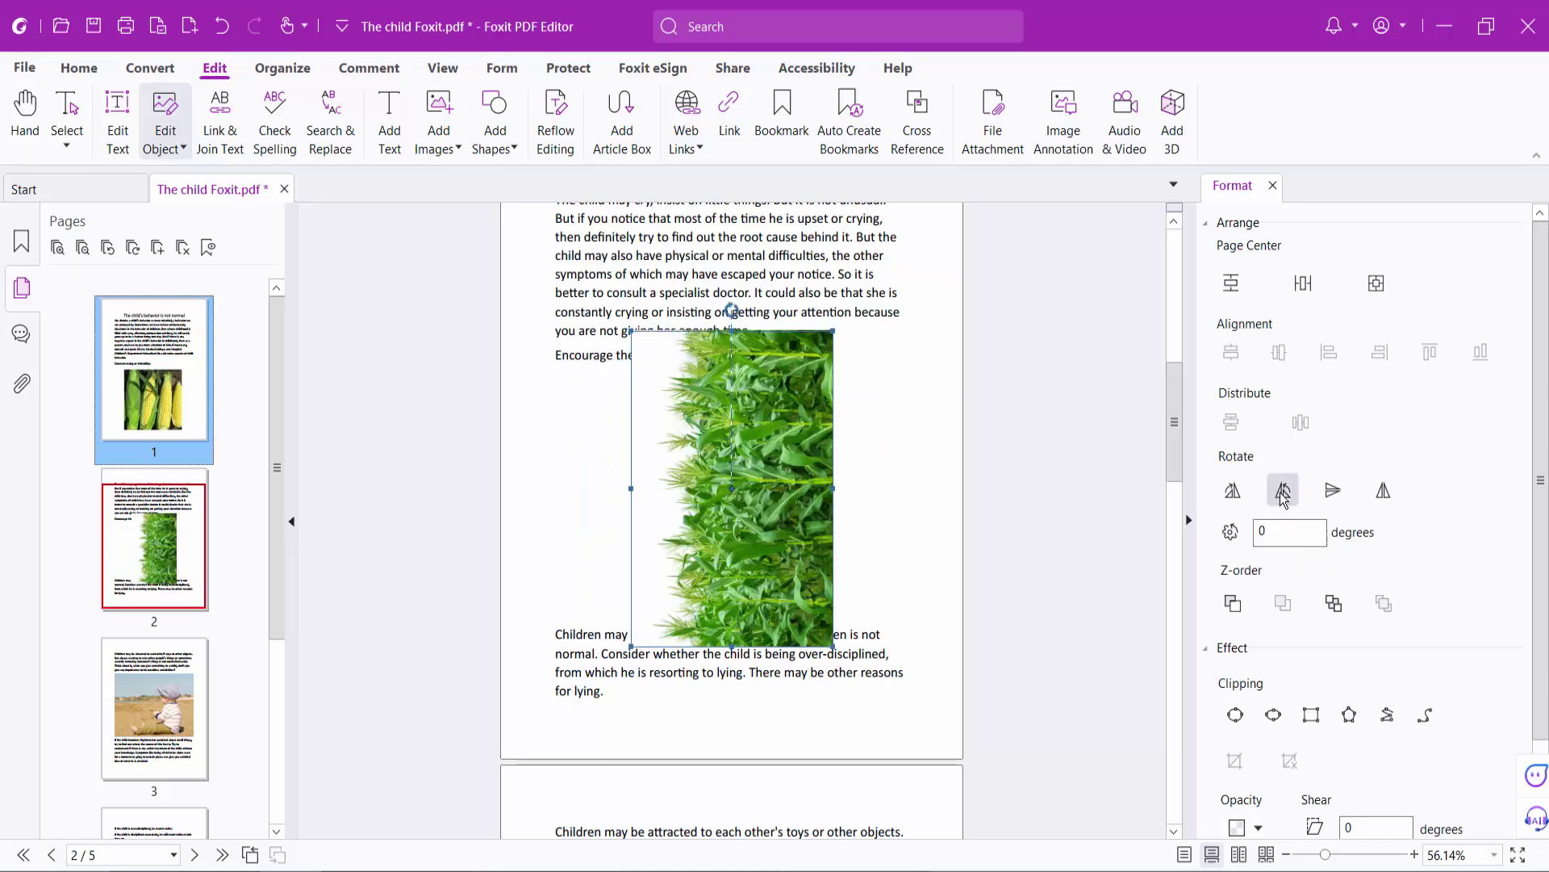
pyautogui.click(1232, 490)
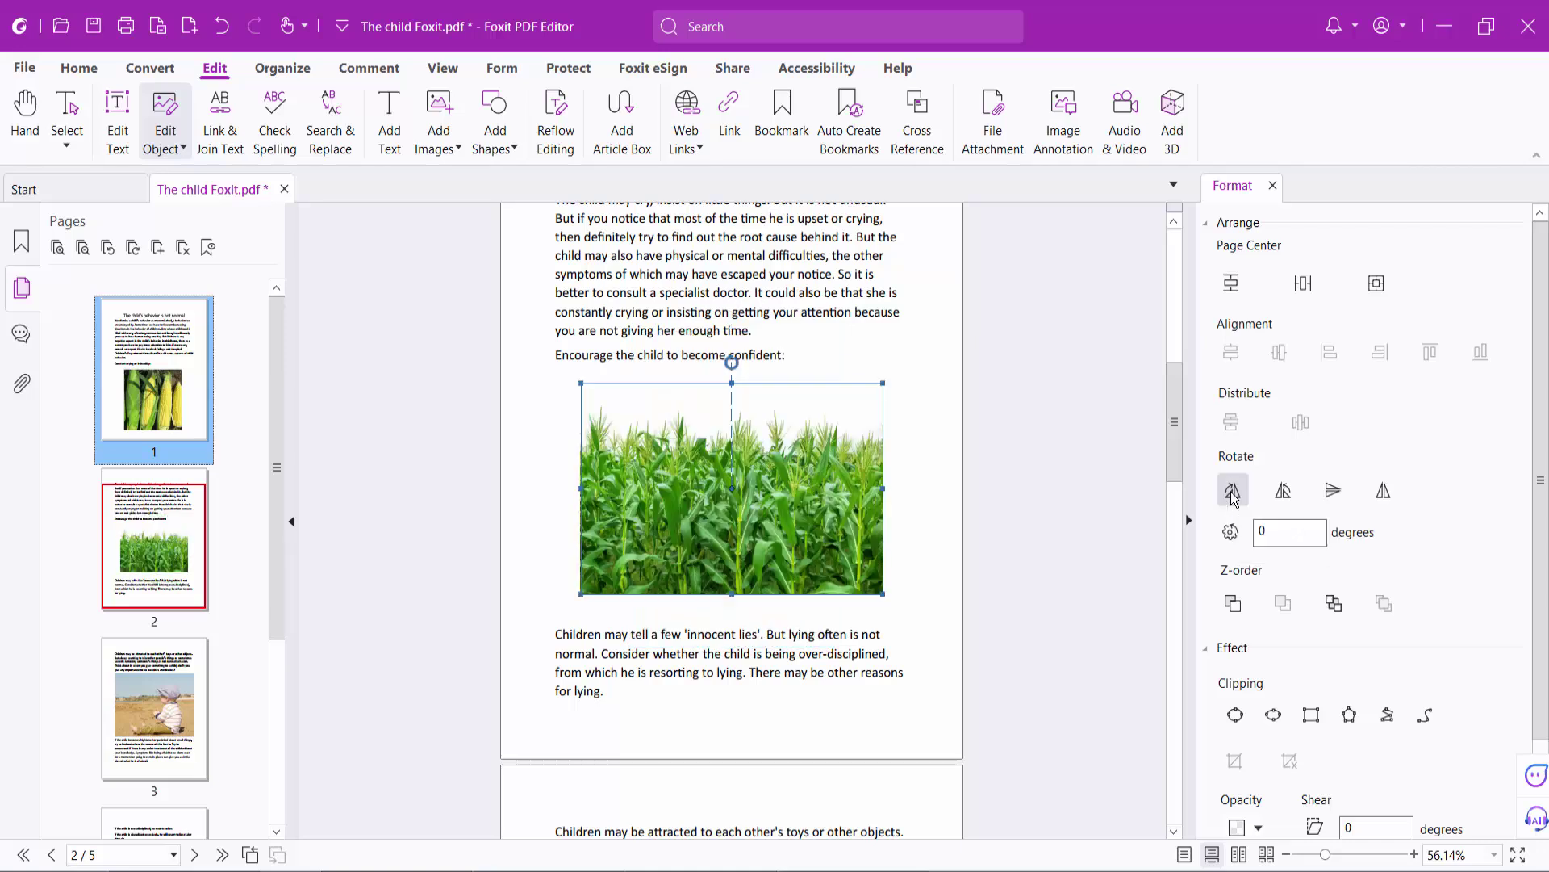
pyautogui.doubleClick(1278, 533)
pyautogui.write('45')
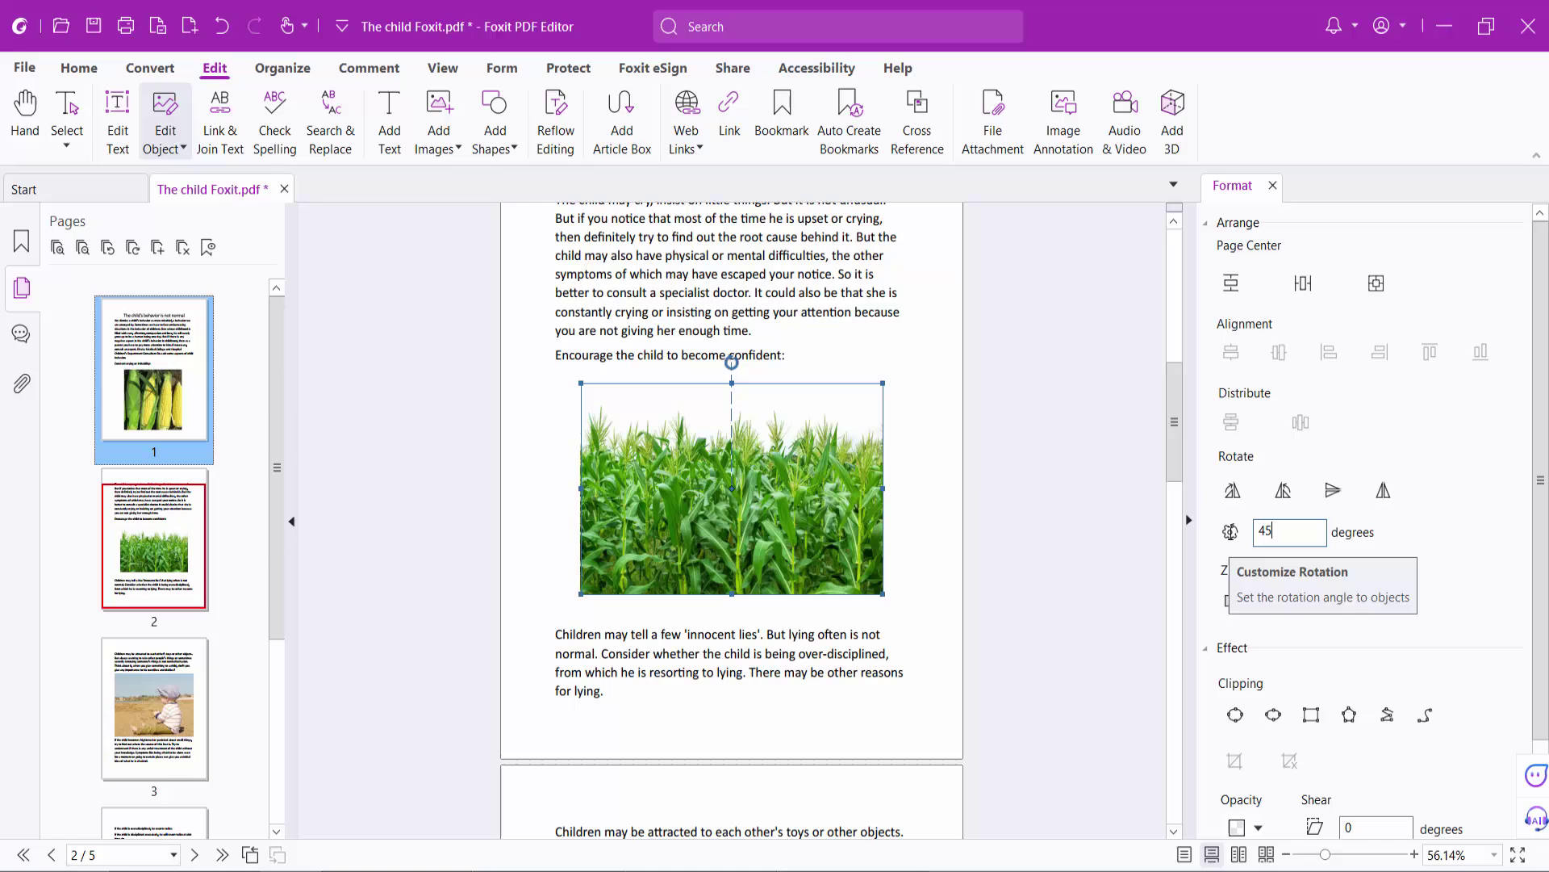
pyautogui.click(1230, 532)
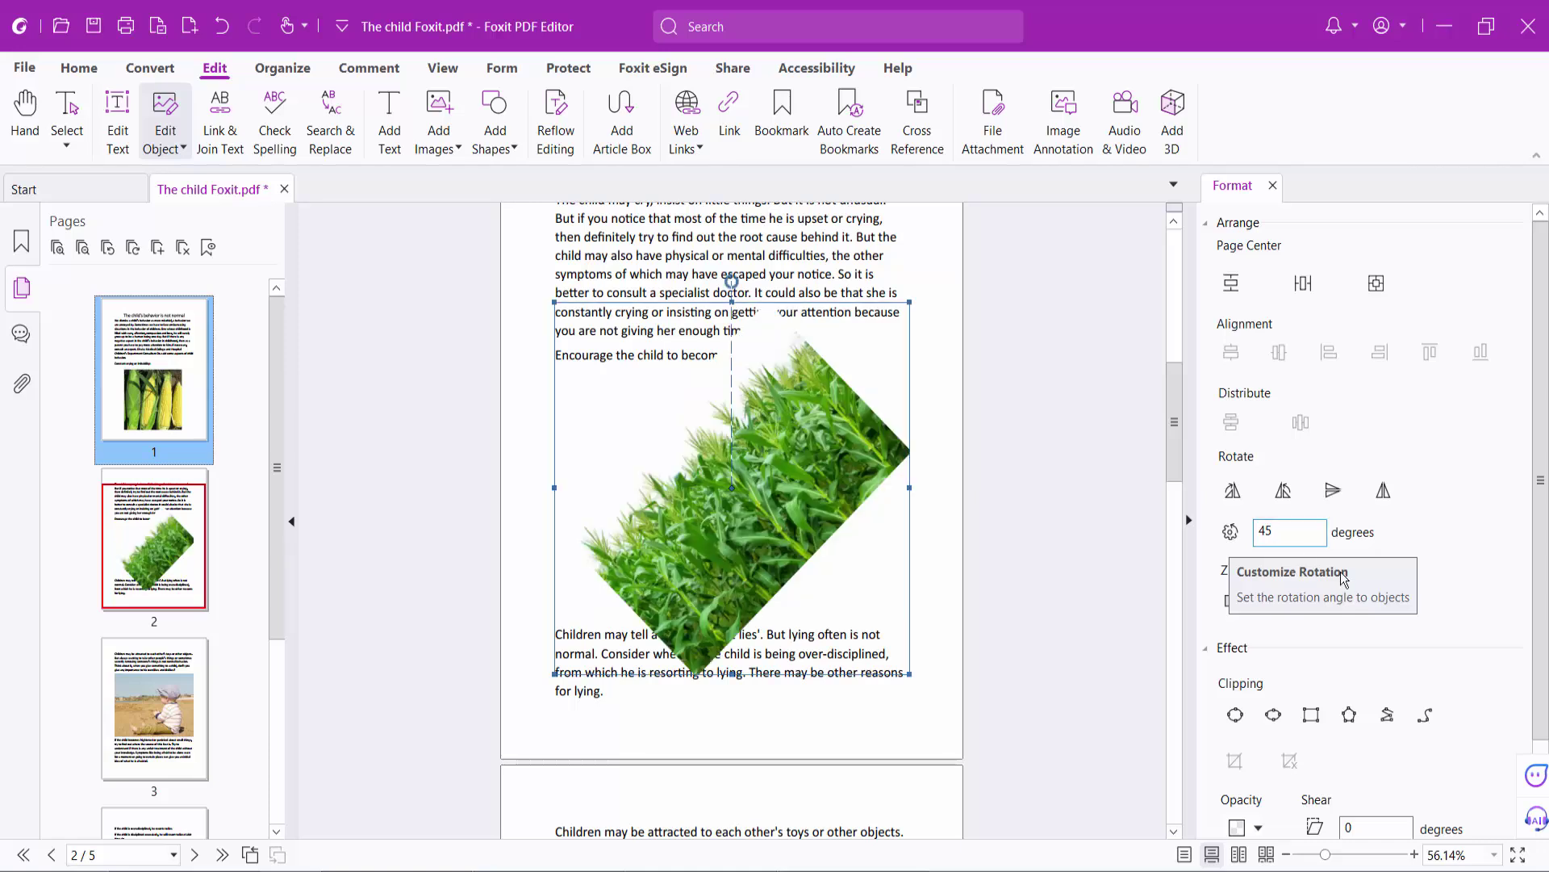
pyautogui.doubleClick(1302, 534)
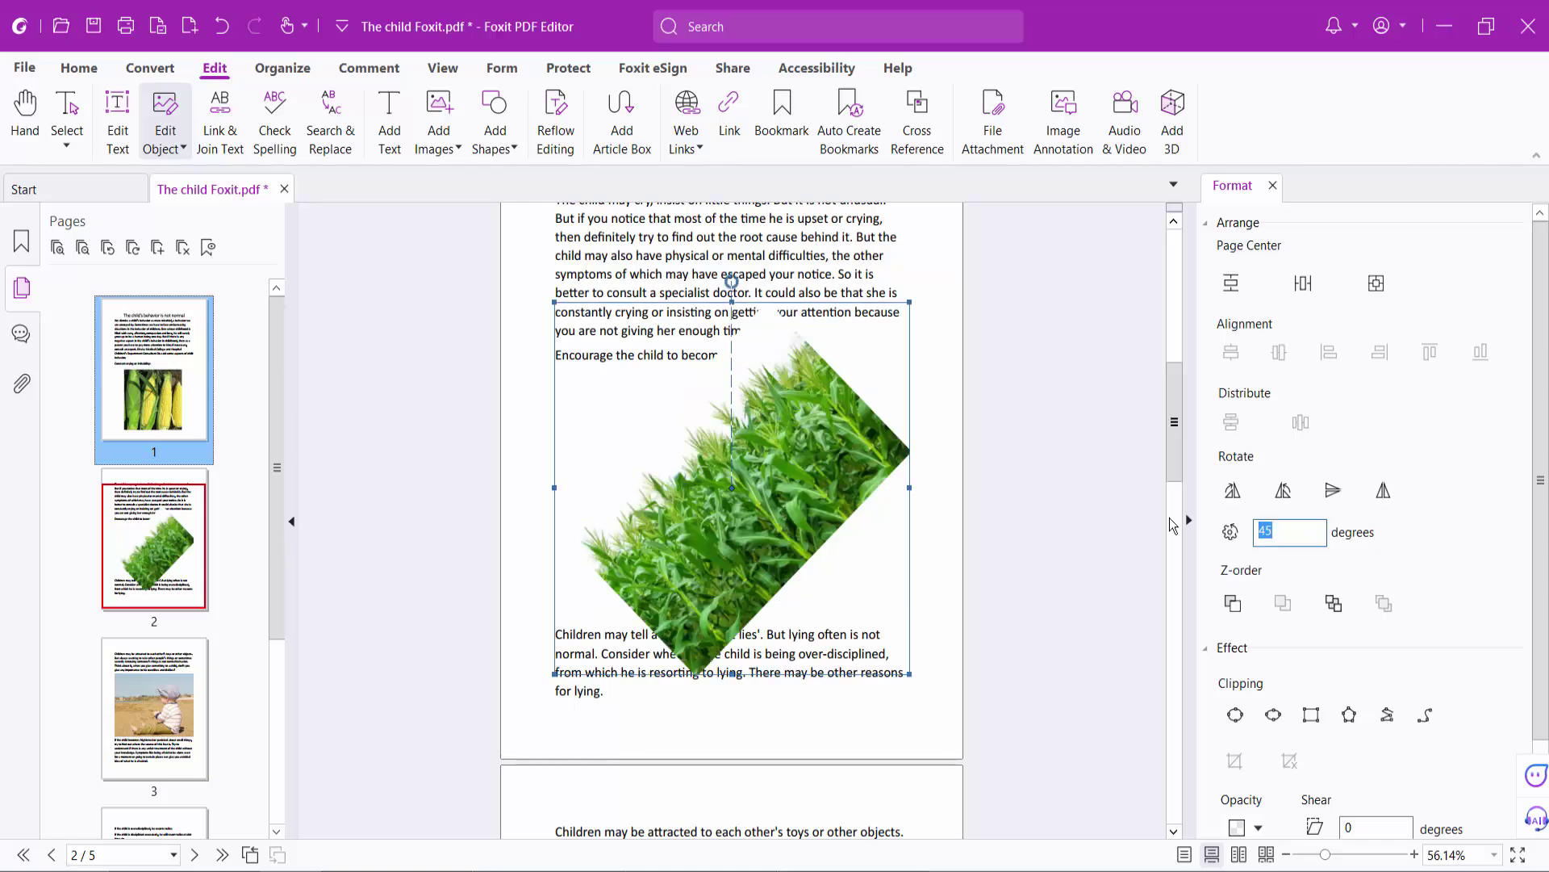
pyautogui.write('0')
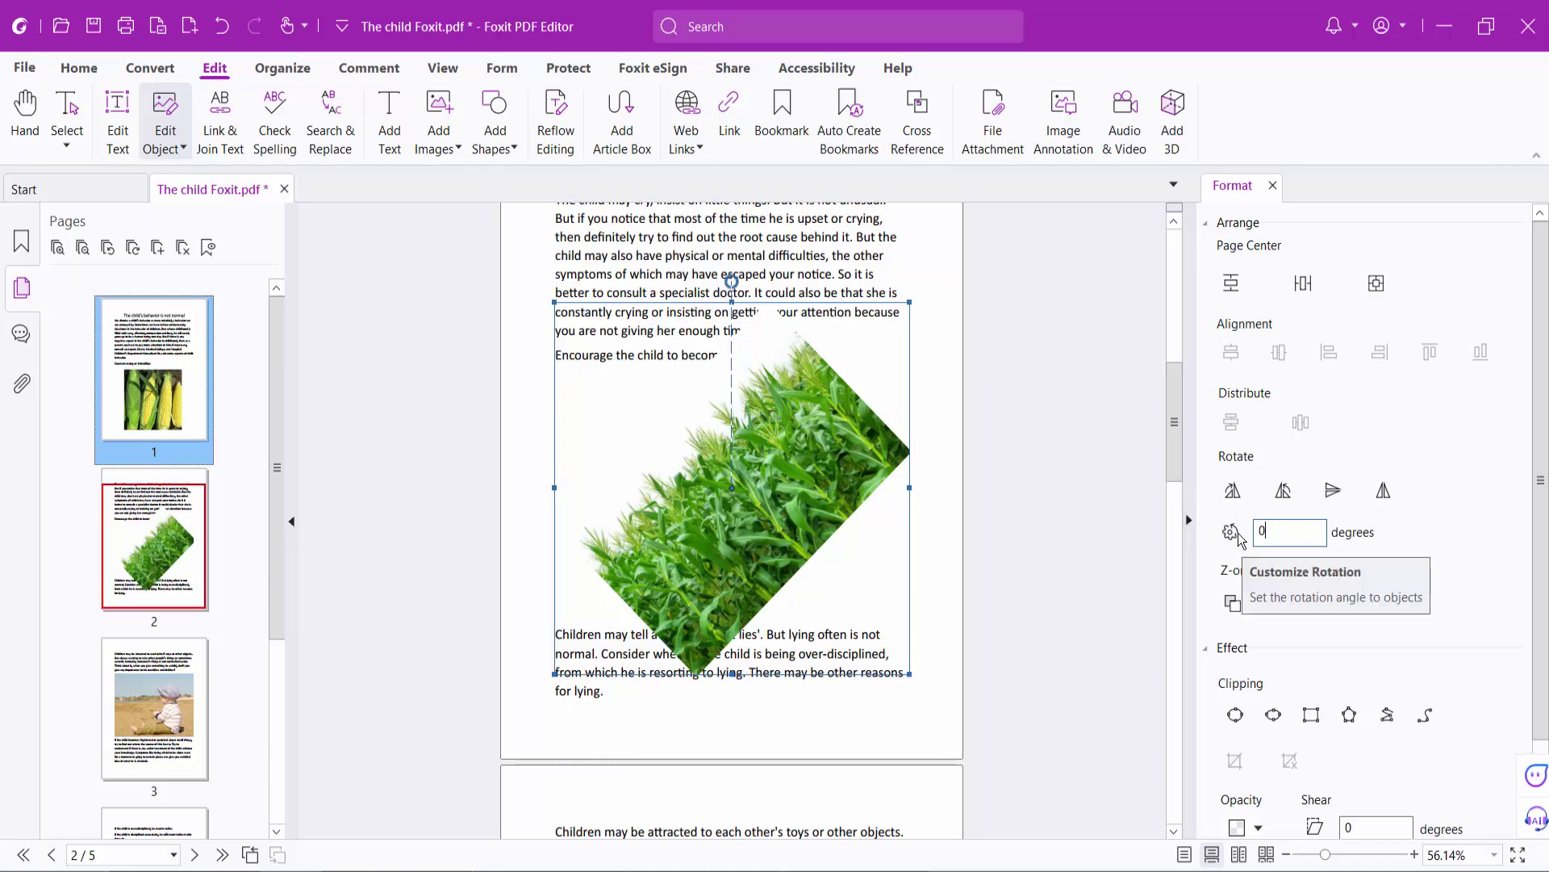
pyautogui.press('pagedown')
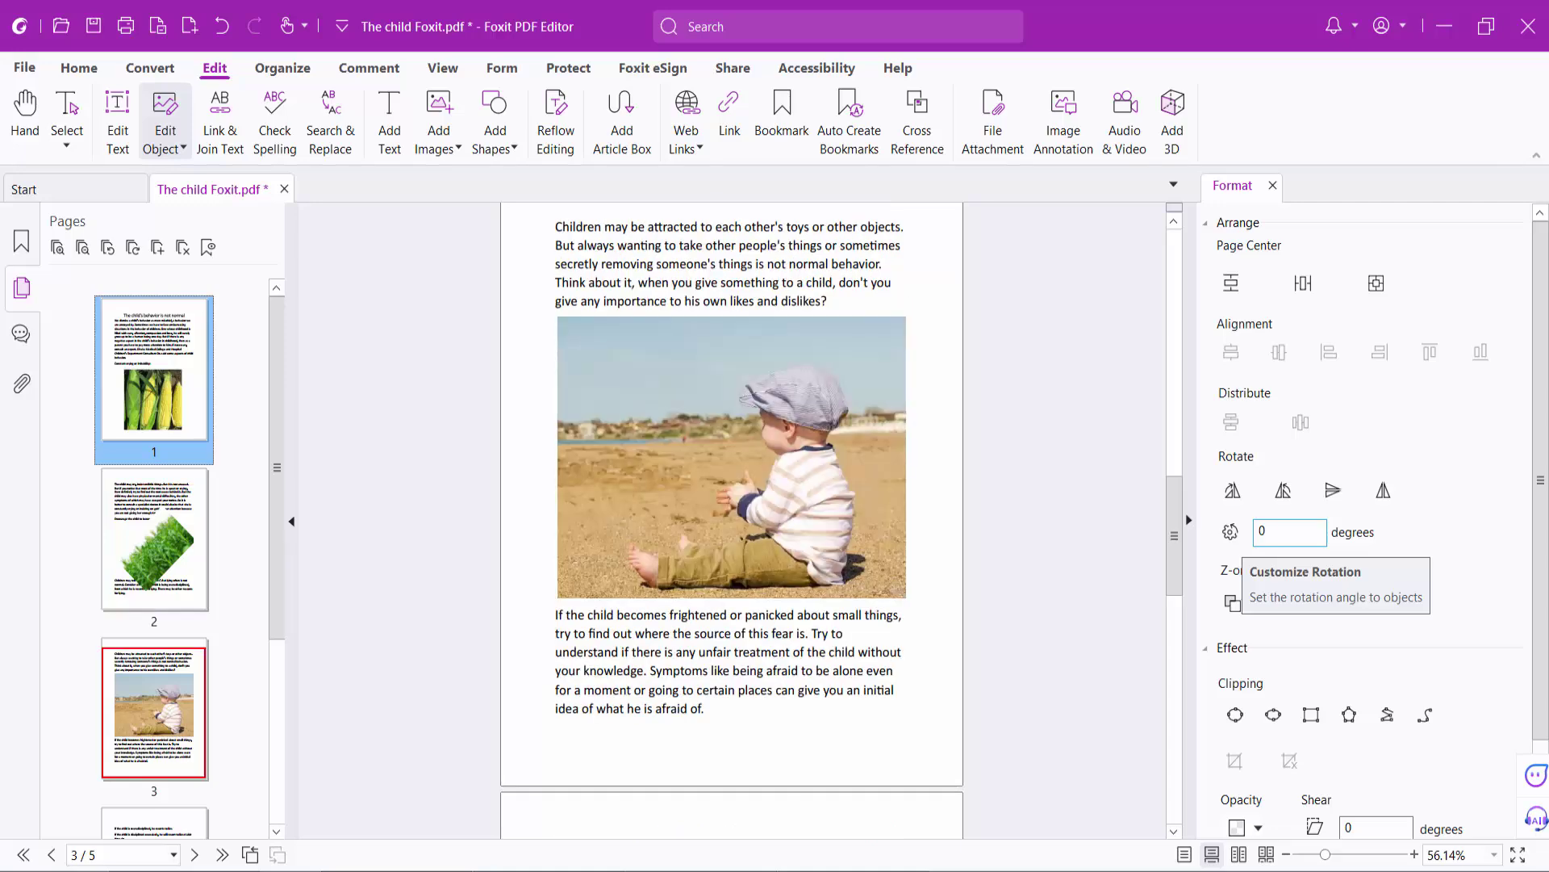
pyautogui.press('pageup')
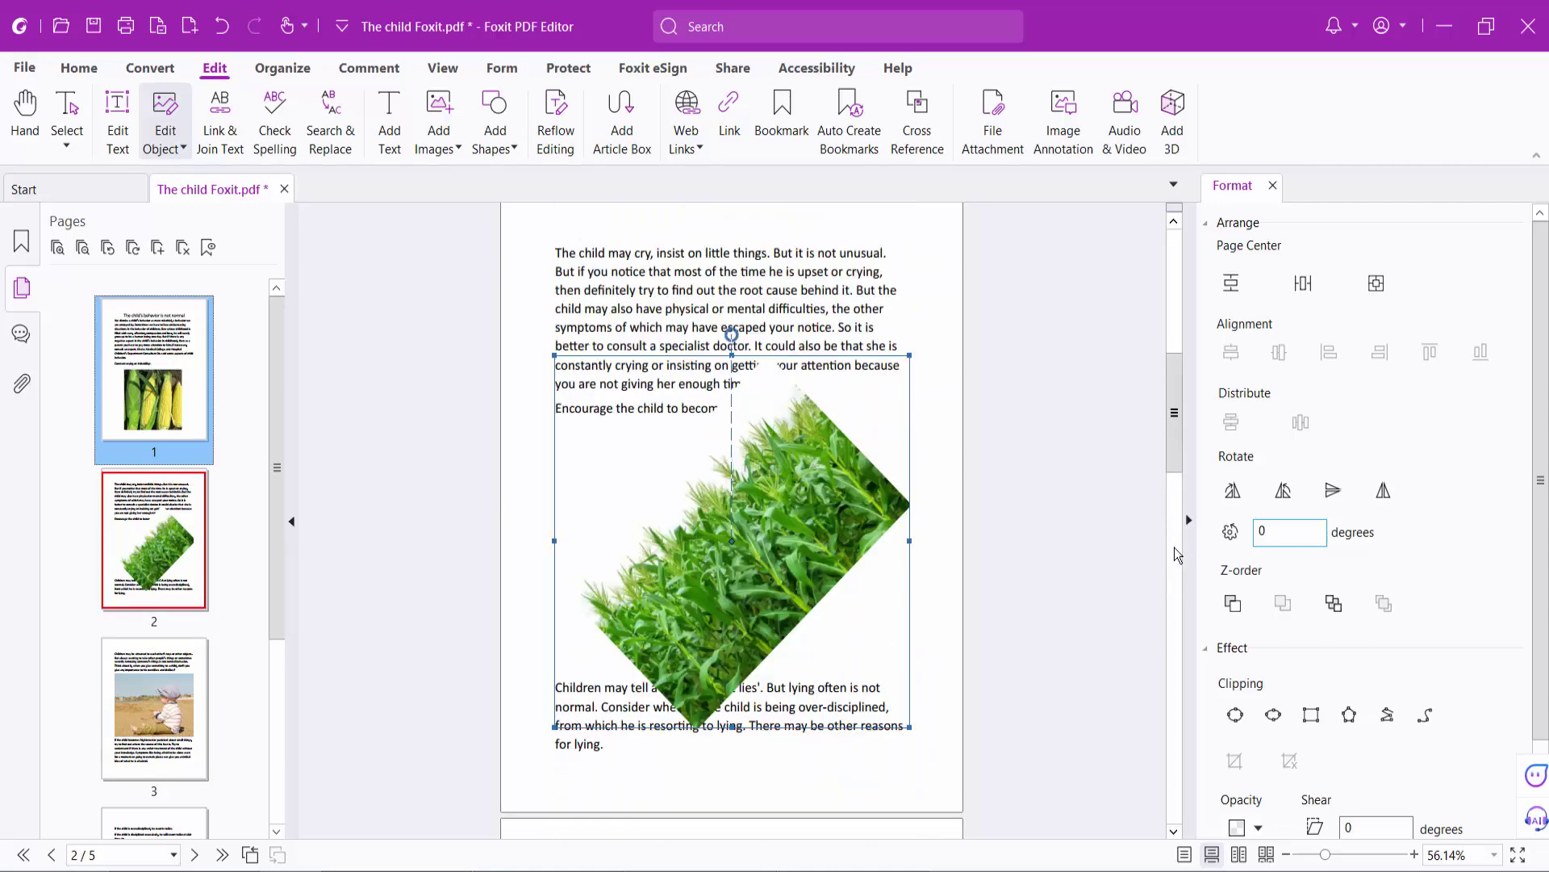
pyautogui.click(1270, 530)
pyautogui.write('-45')
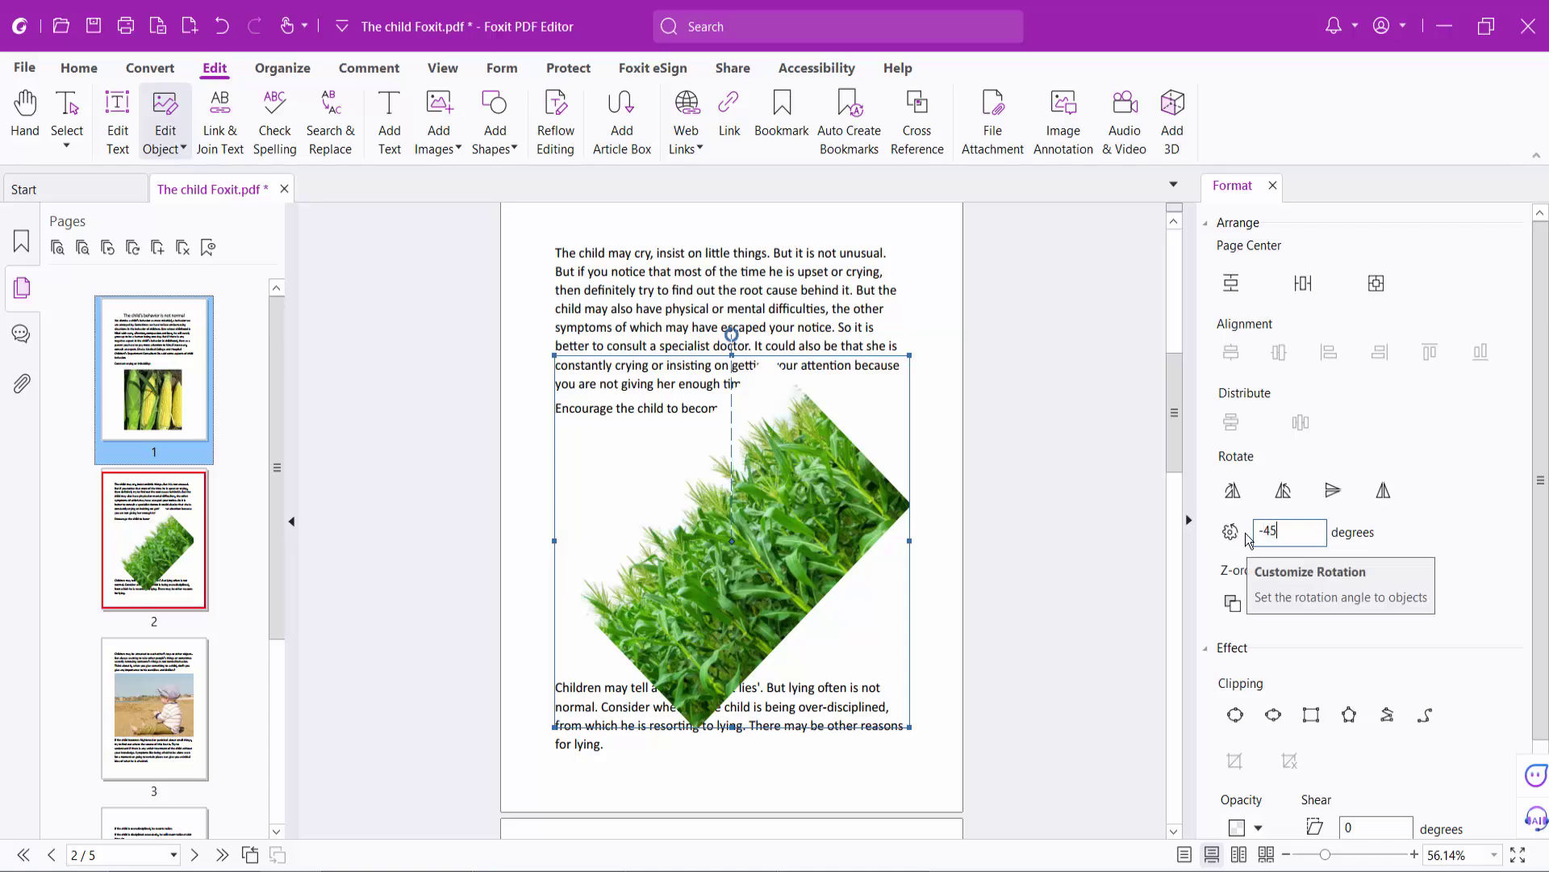
pyautogui.press('Return')
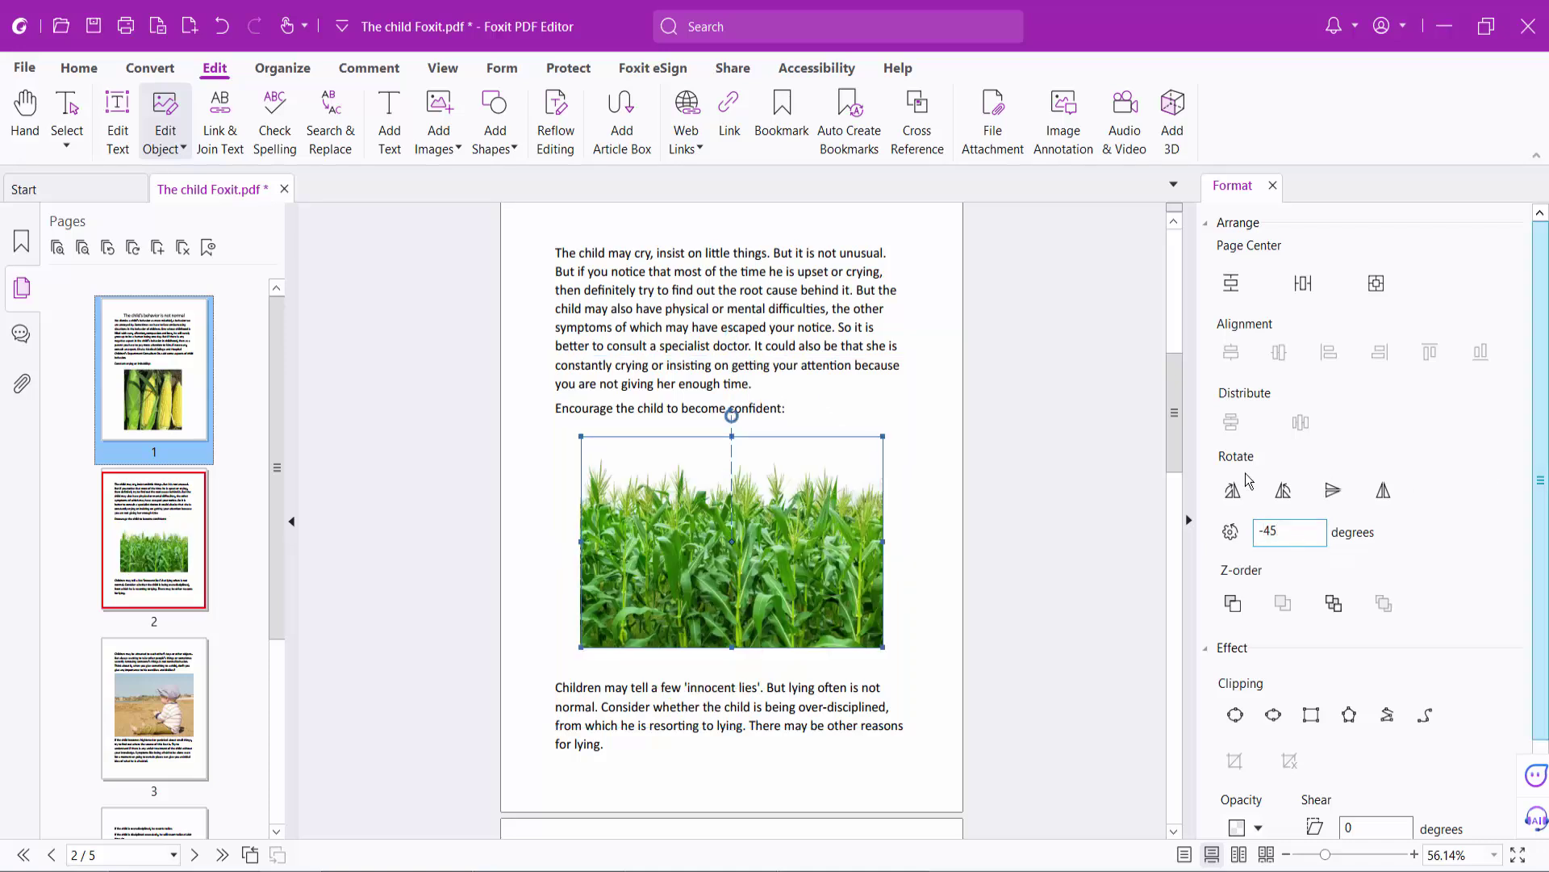
pyautogui.click(1335, 491)
pyautogui.click(1335, 498)
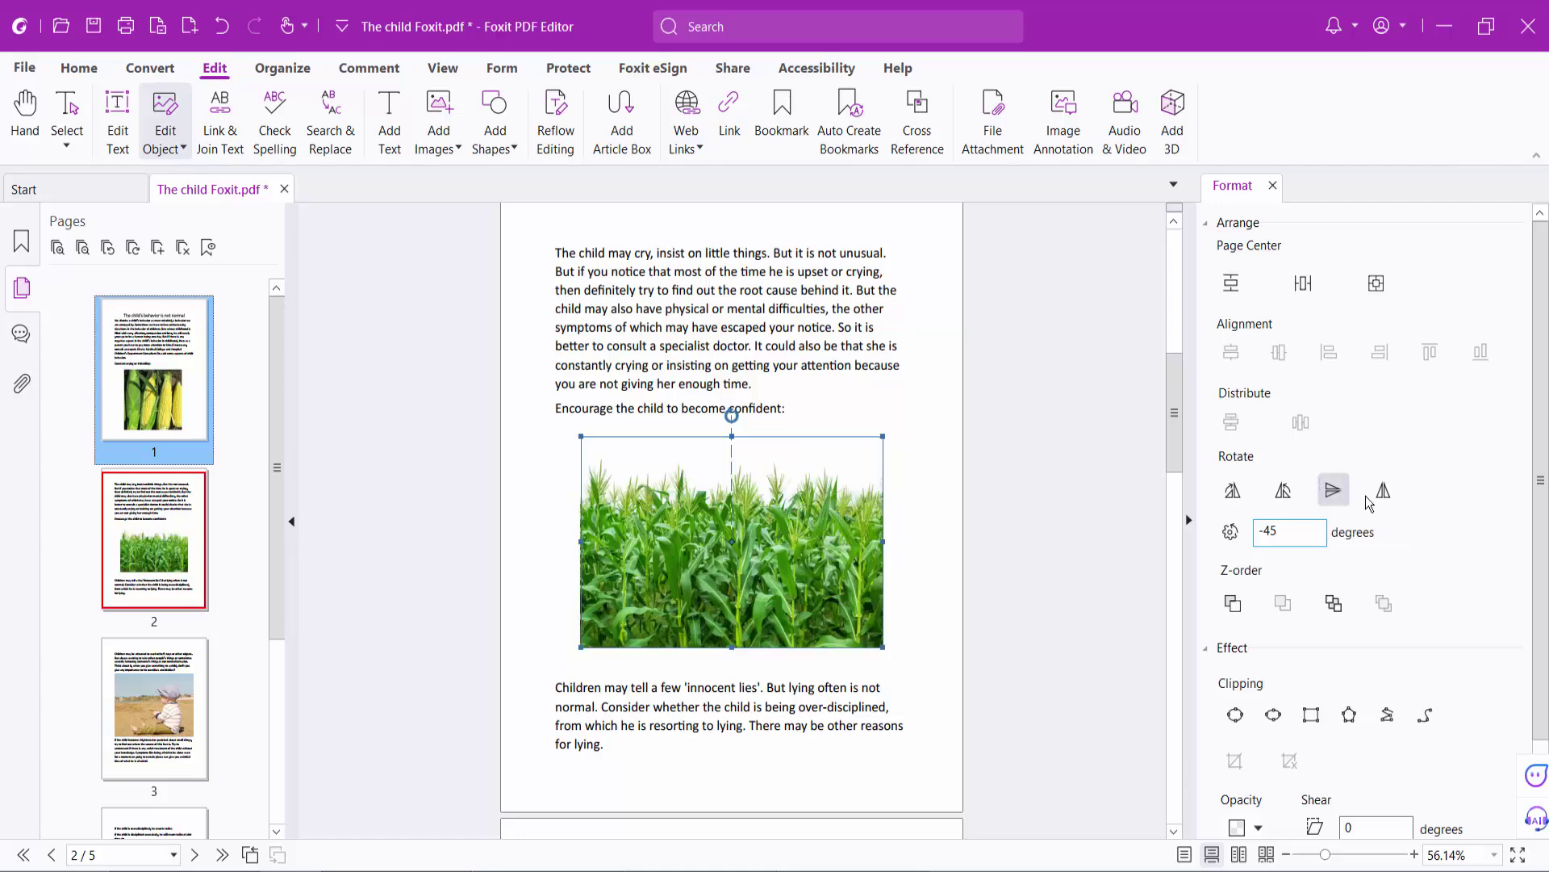
pyautogui.click(1385, 492)
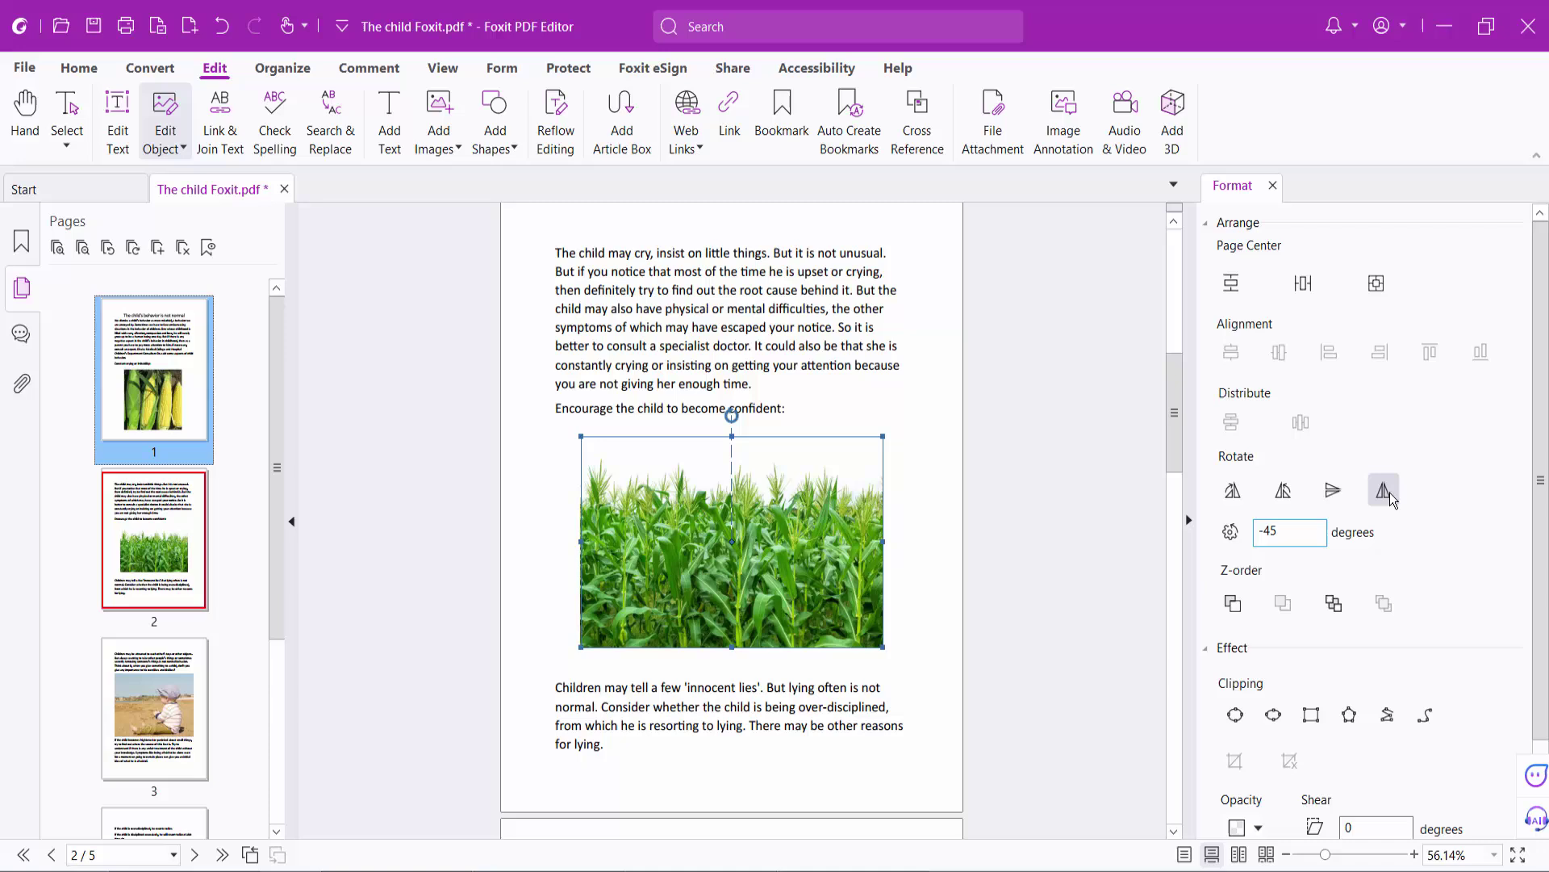
pyautogui.scroll(-1, 1409, 579)
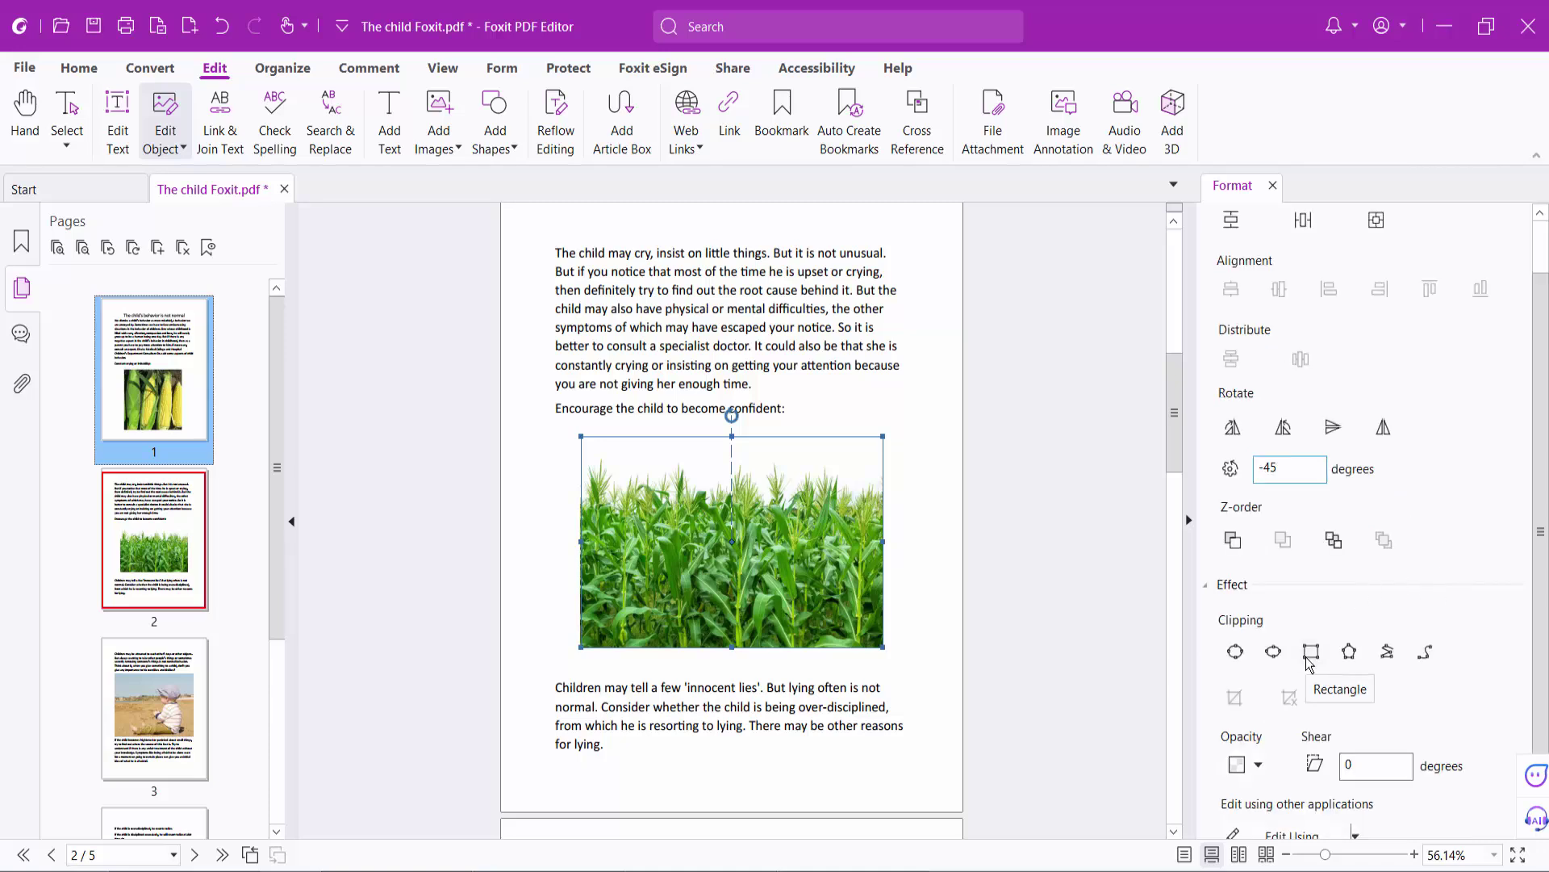
# Clip the cornfield photo with a Round Rectangle drawn over the whole image
pyautogui.click(1236, 652)
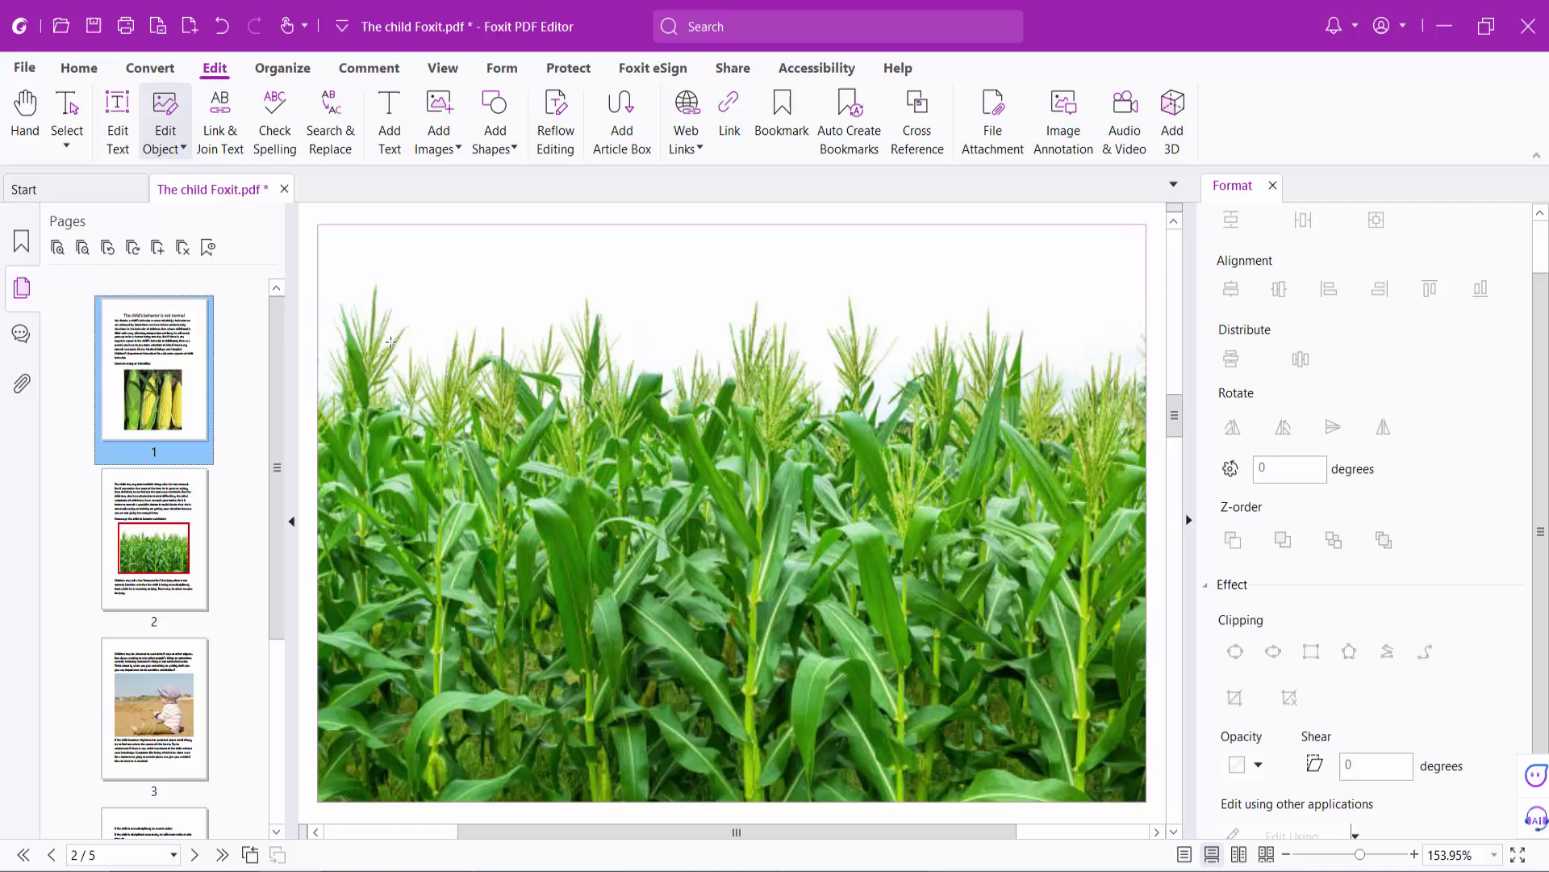
pyautogui.moveTo(323, 276)
pyautogui.mouseDown()
pyautogui.moveTo(1158, 842)
pyautogui.moveTo(1155, 867)
pyautogui.mouseUp()
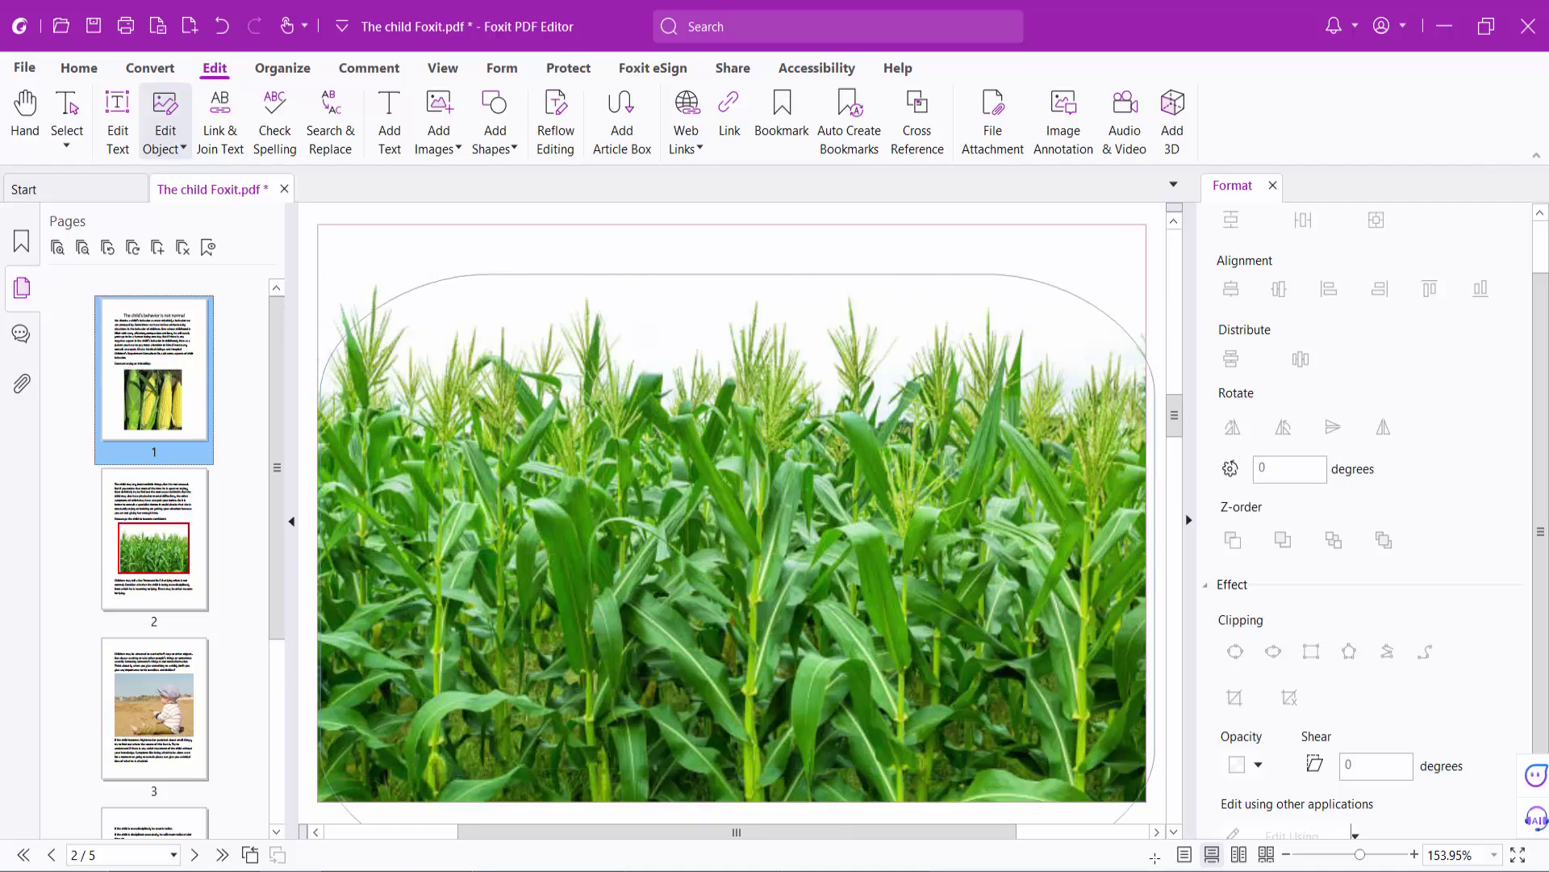
pyautogui.click(1130, 264)
pyautogui.hotkey('ctrl', '0')
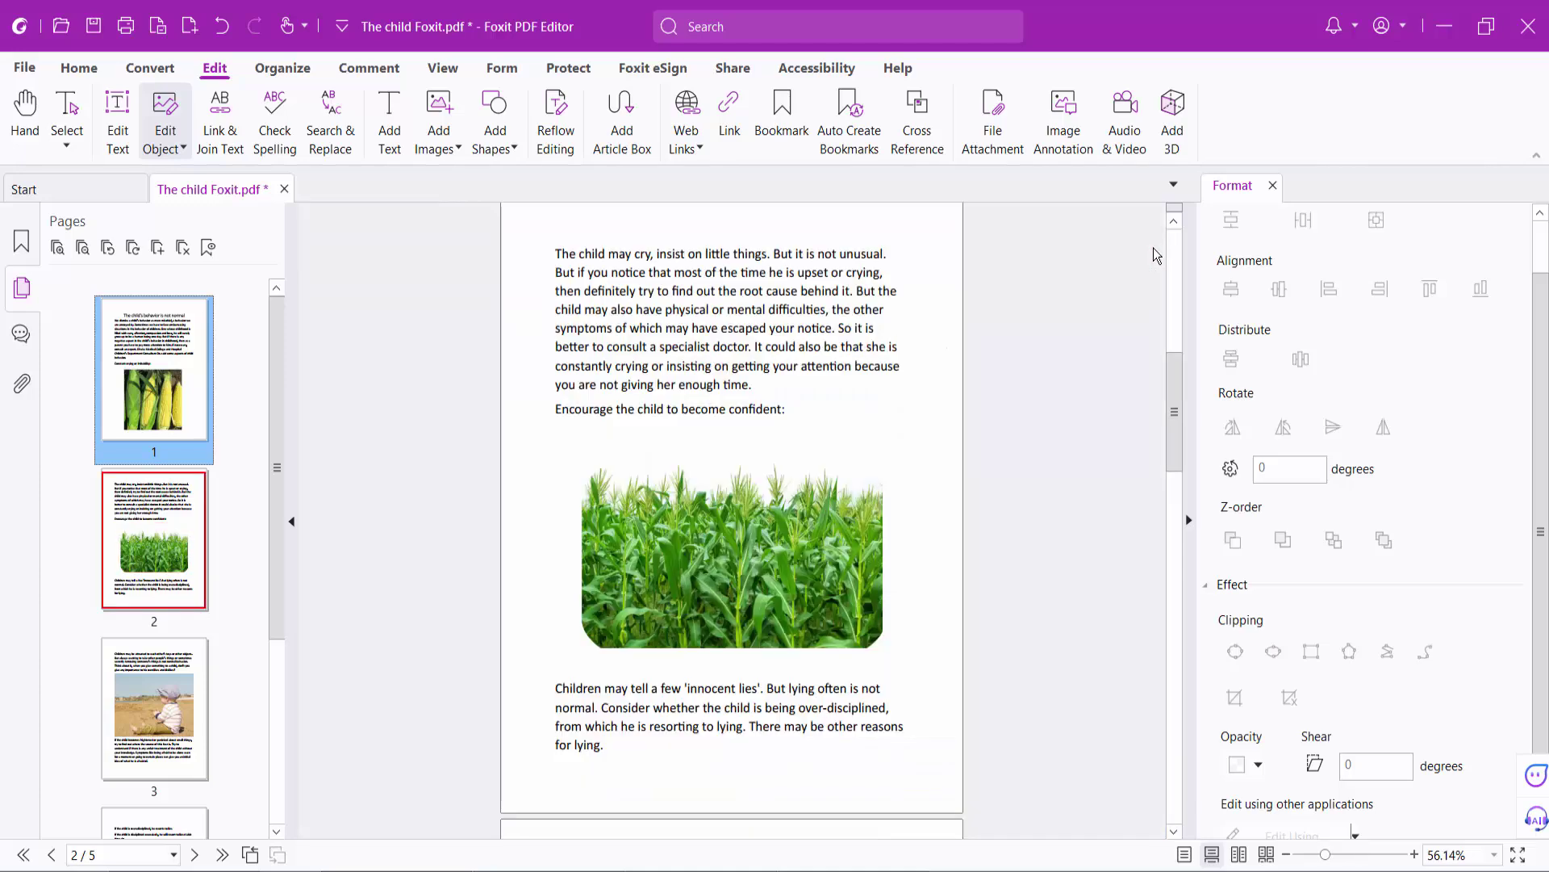
pyautogui.click(769, 543)
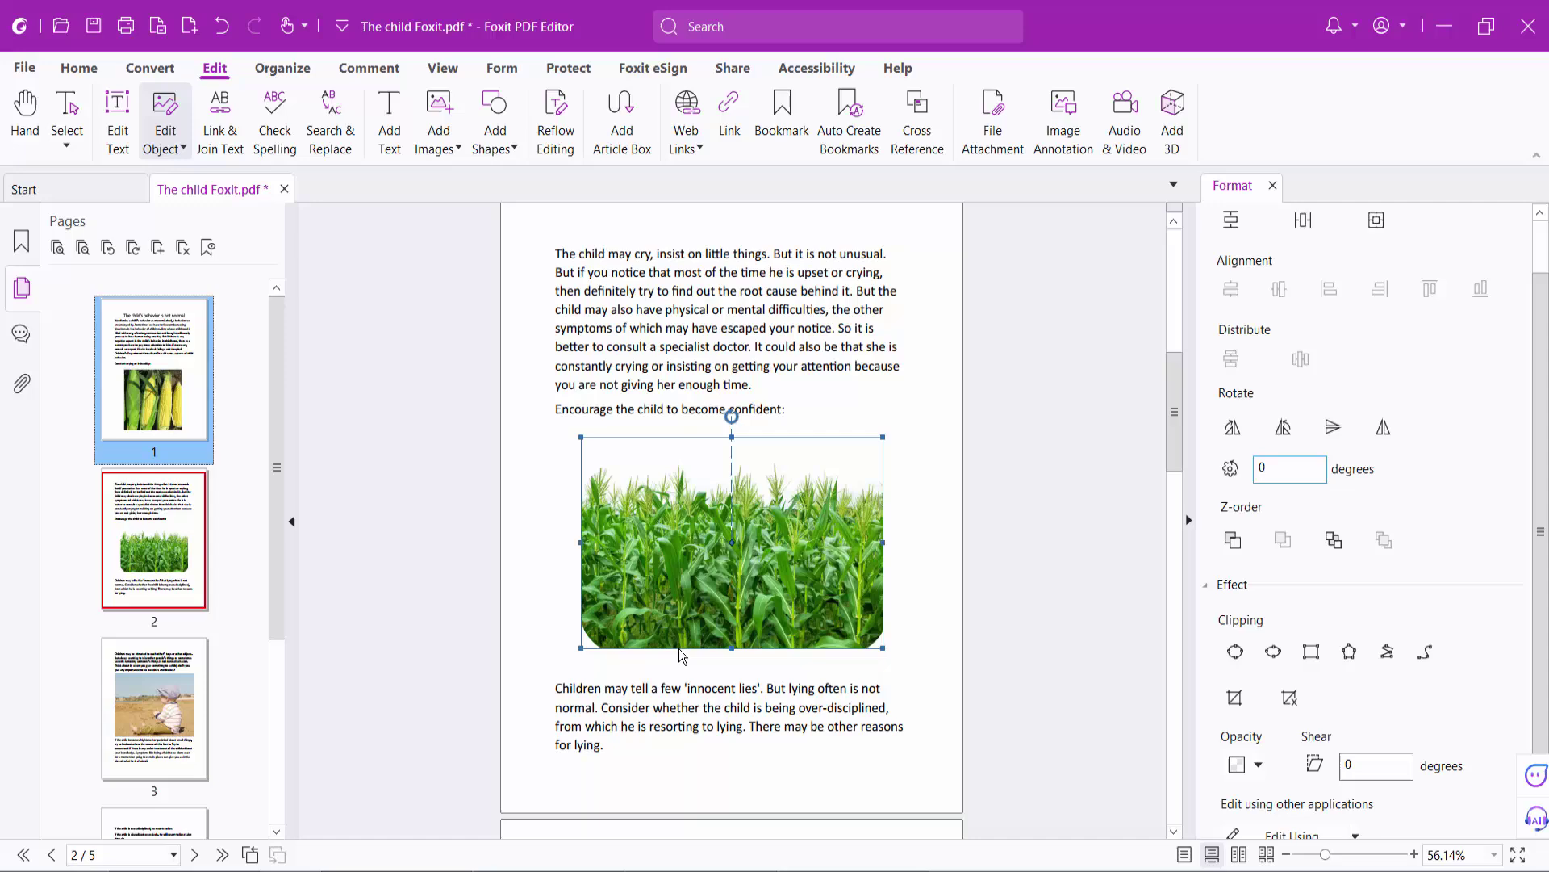
pyautogui.click(924, 610)
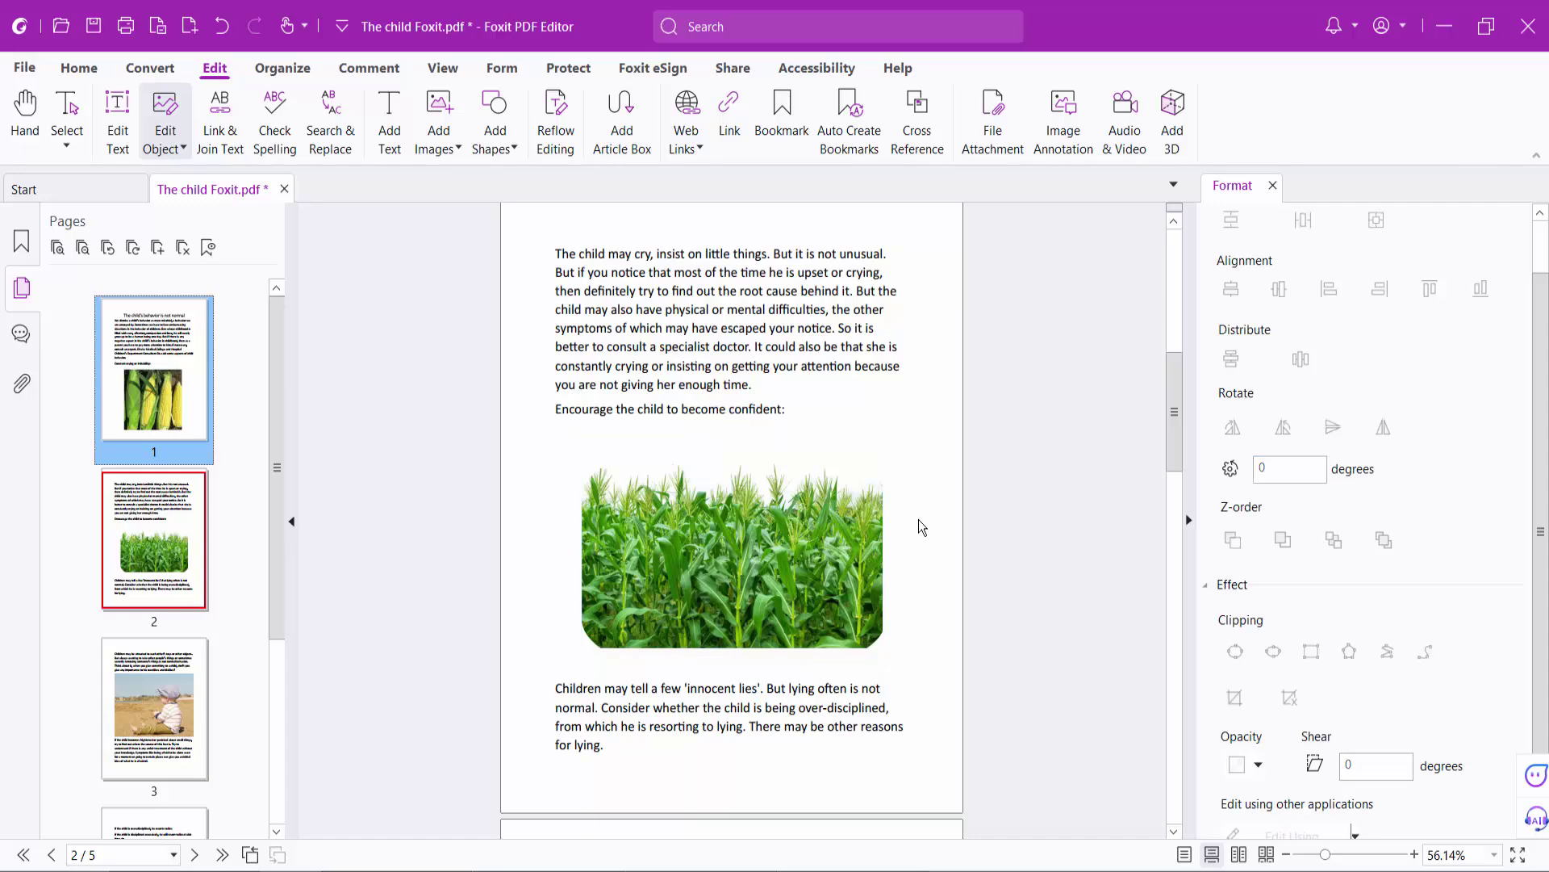
pyautogui.scroll(3, 919, 520)
pyautogui.scroll(3, 917, 515)
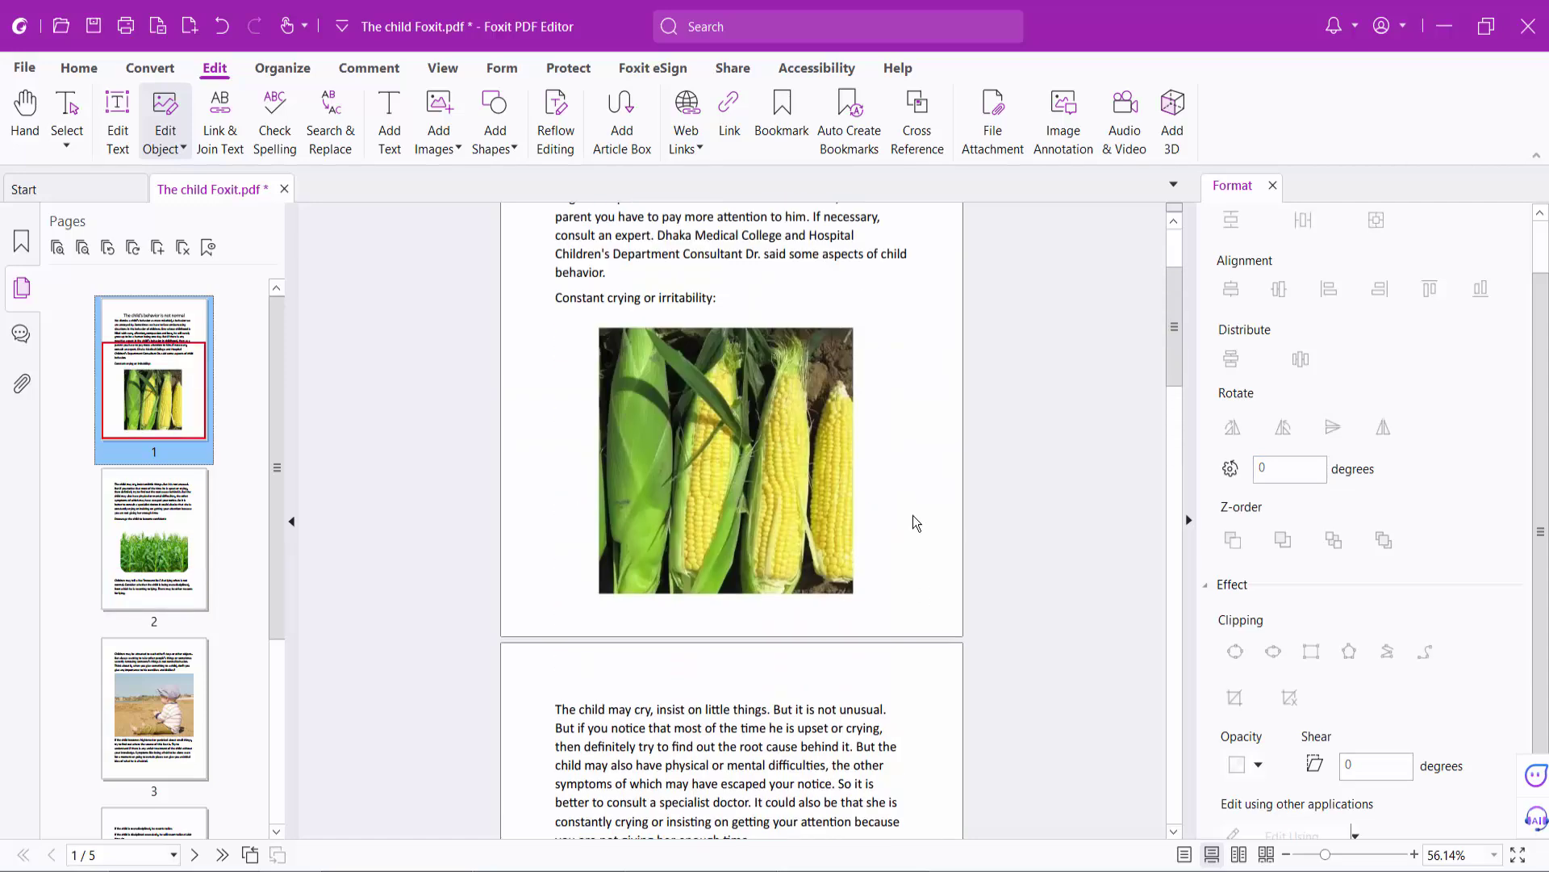
# Open the File backstage, then return to the document on the Home tab
pyautogui.click(30, 71)
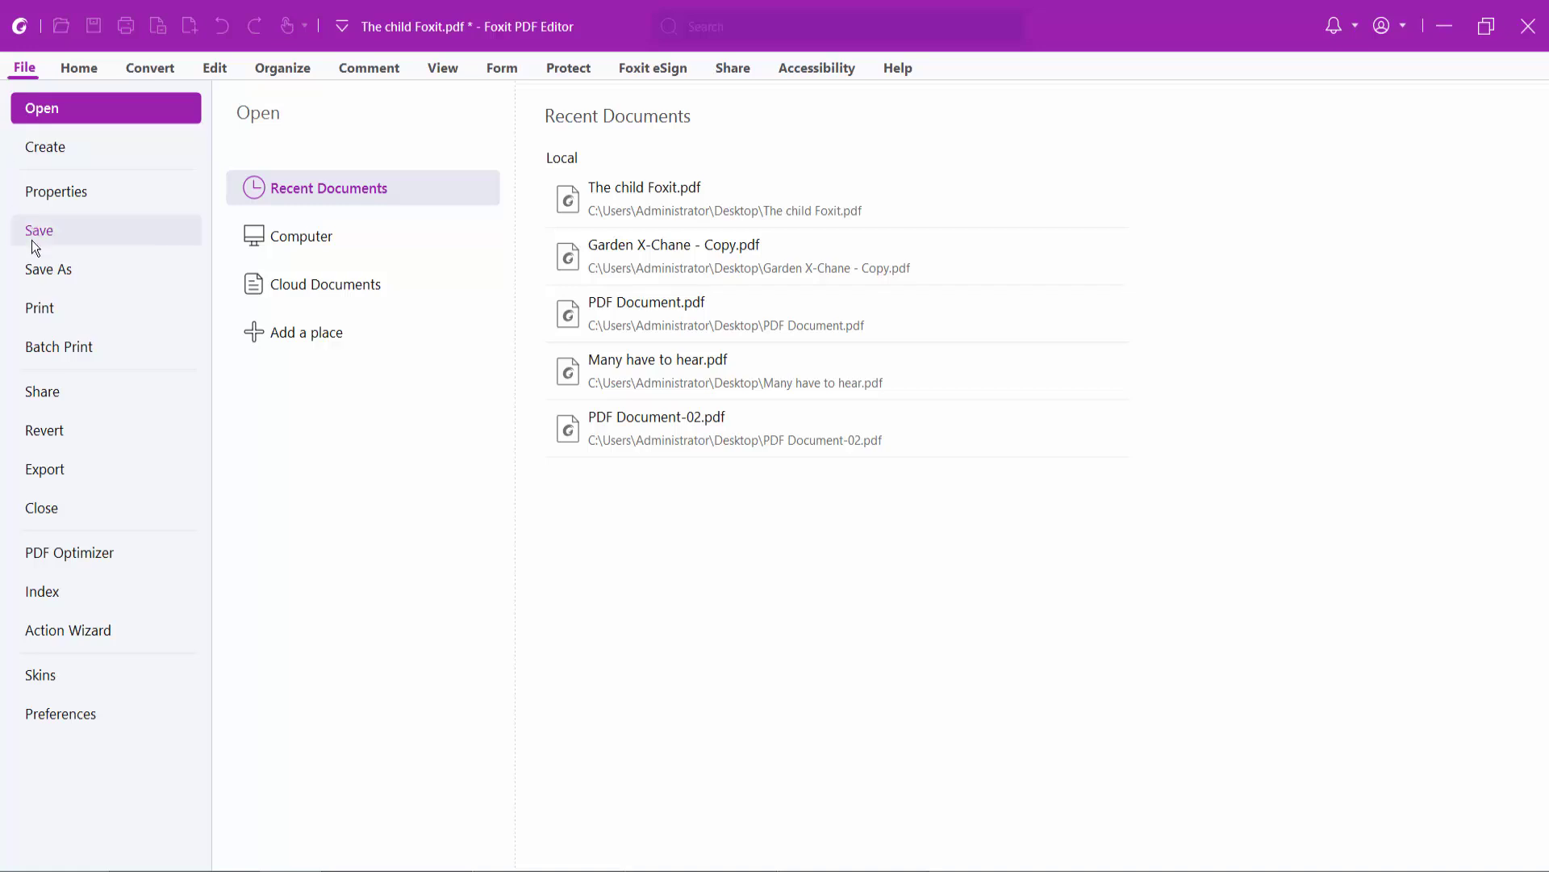
pyautogui.click(68, 67)
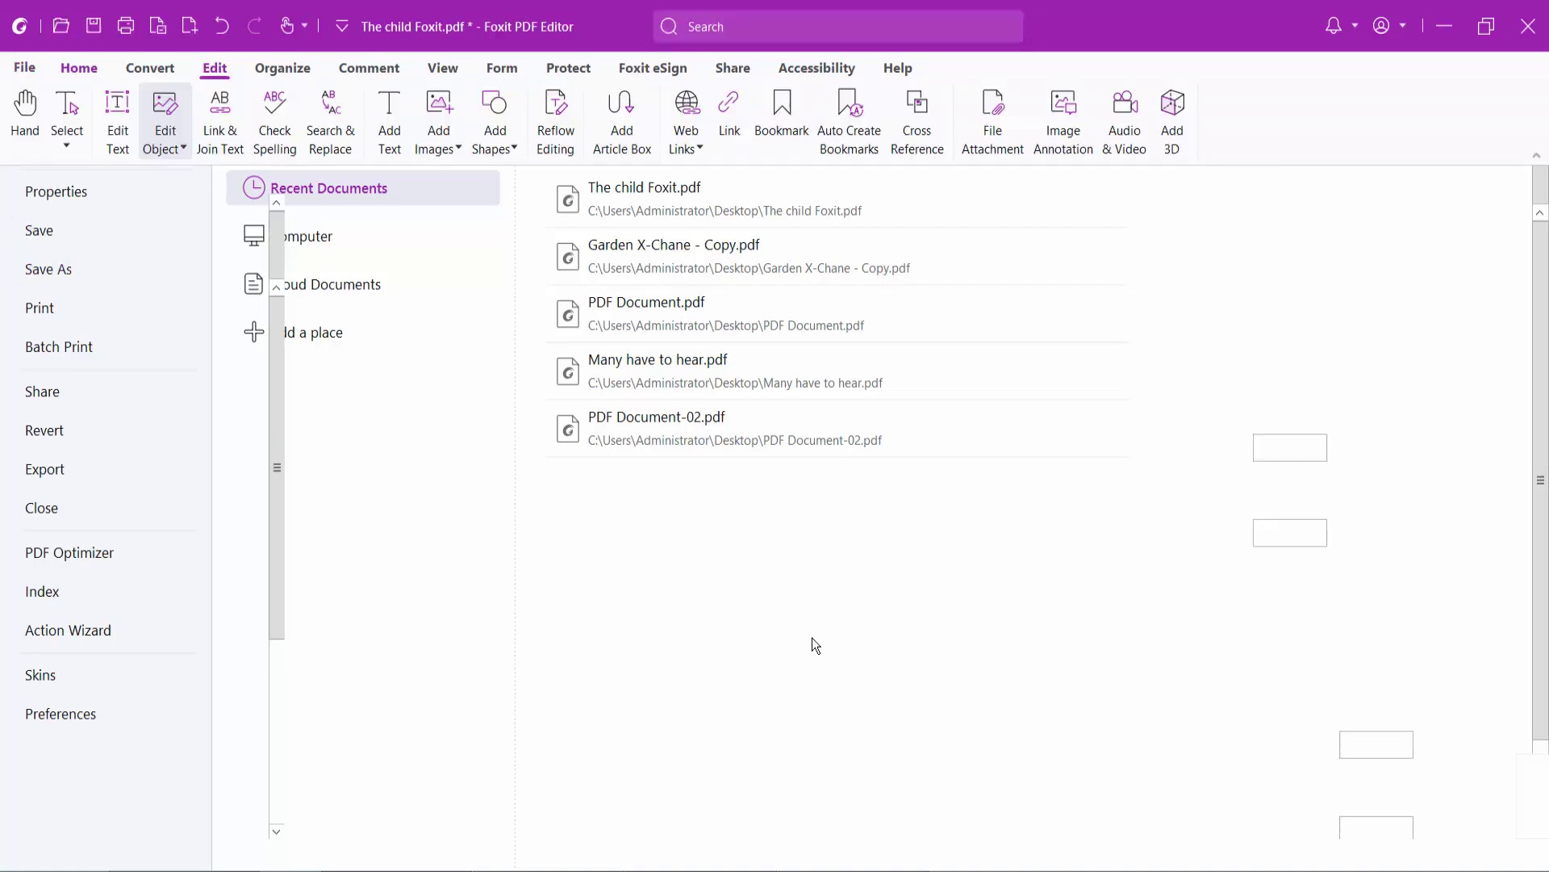